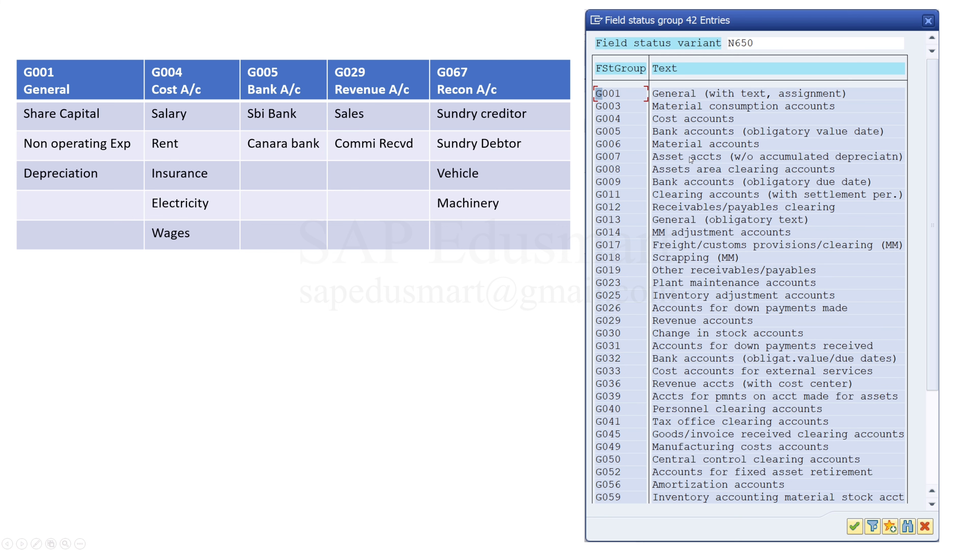
- Leave the slide show and switch to the SAP Easy Access window
key("Left")
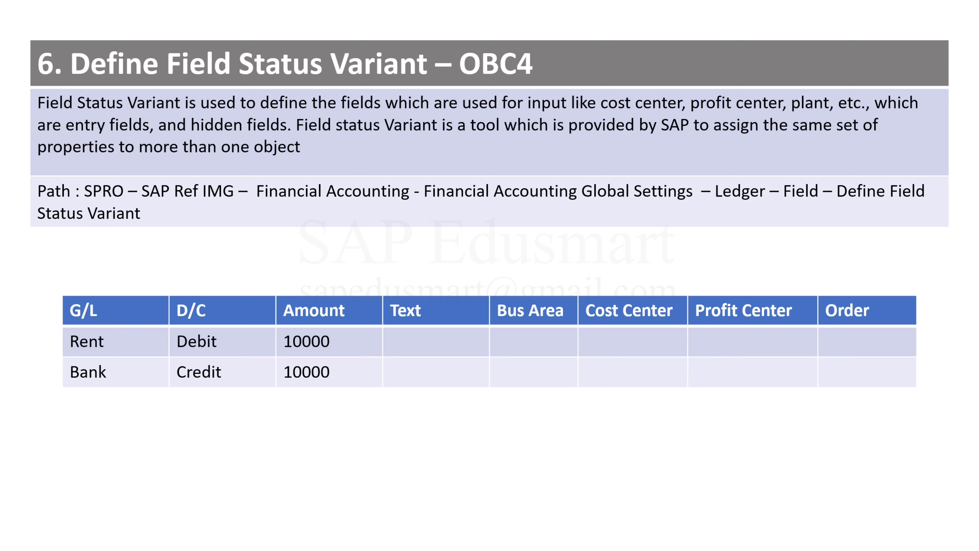
key("Escape")
key("alt+Tab")
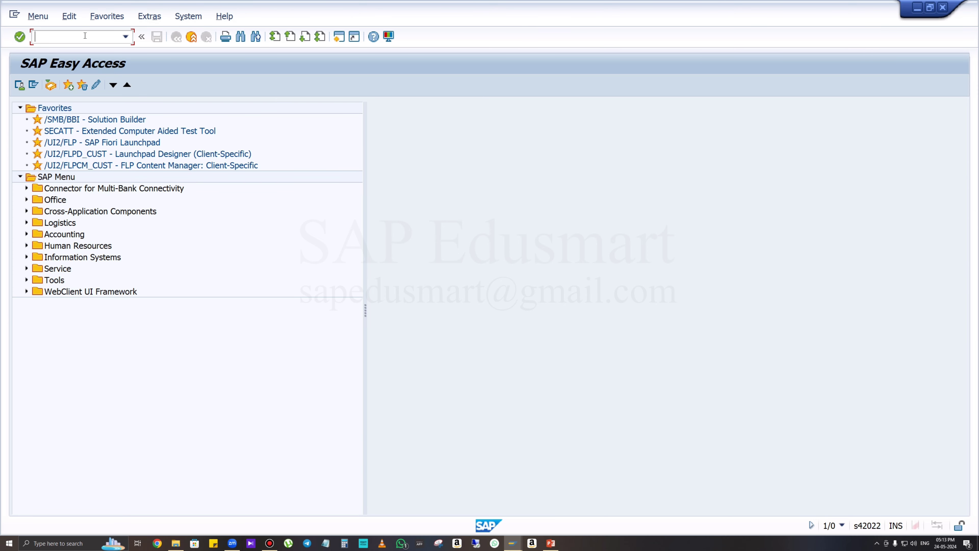
- Open the field status variants overview with transaction OBC4 and return to the SAP Easy Access screen
type("obc4")
key("Return")
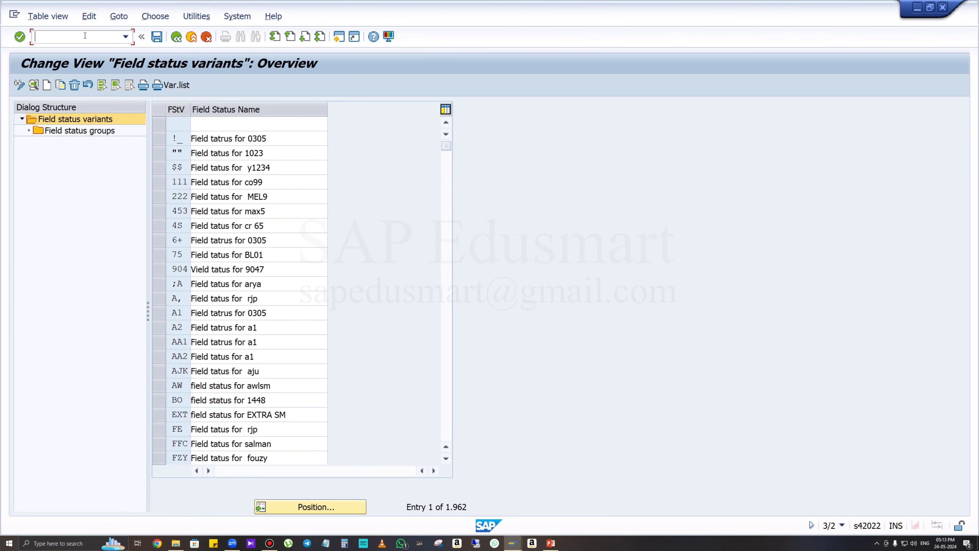
type("/n")
key("Return")
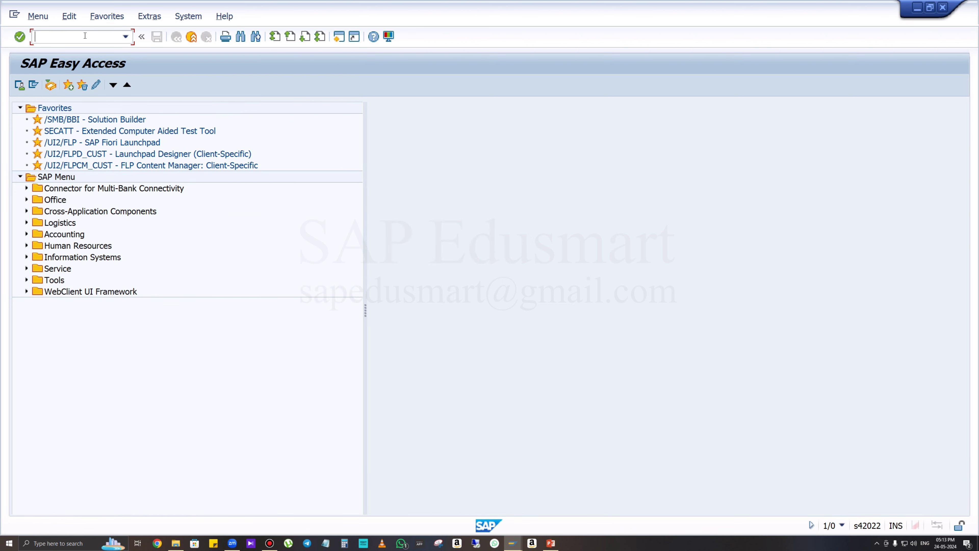
- Run transaction SPRO and display the SAP Reference IMG
type("spro")
key("Return")
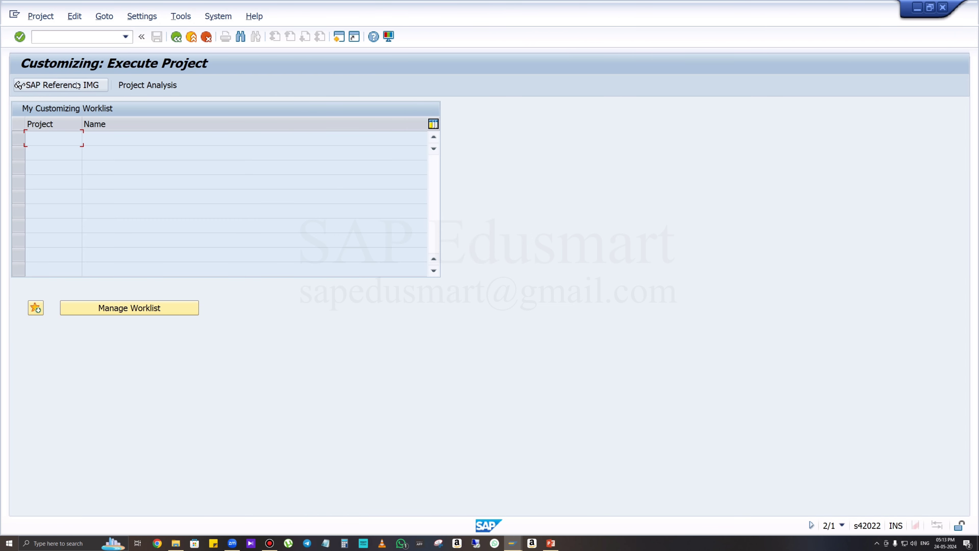
left_click(78, 85)
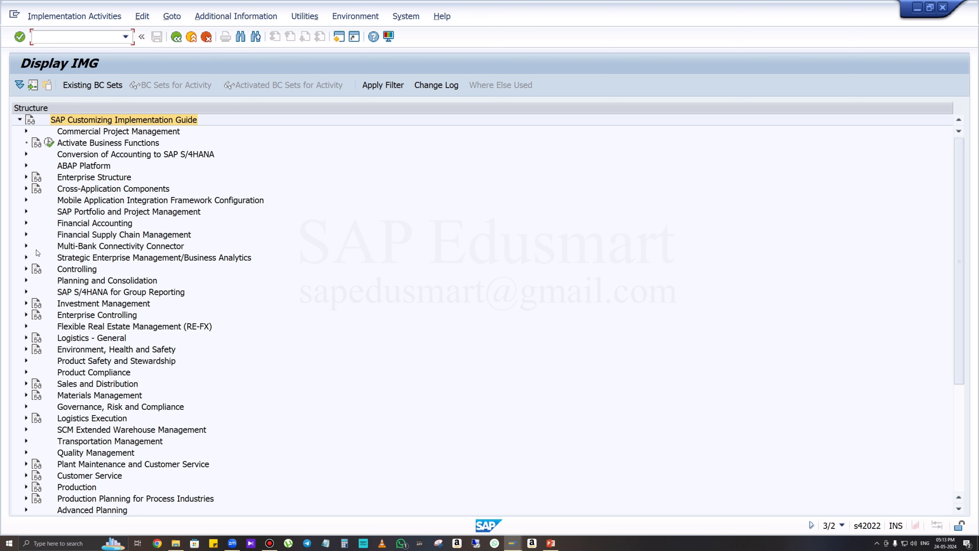
- Under Financial Accounting, Financial Accounting Global Settings, Ledgers, Fields, execute the Define Field Status Variants activity
left_click(25, 223)
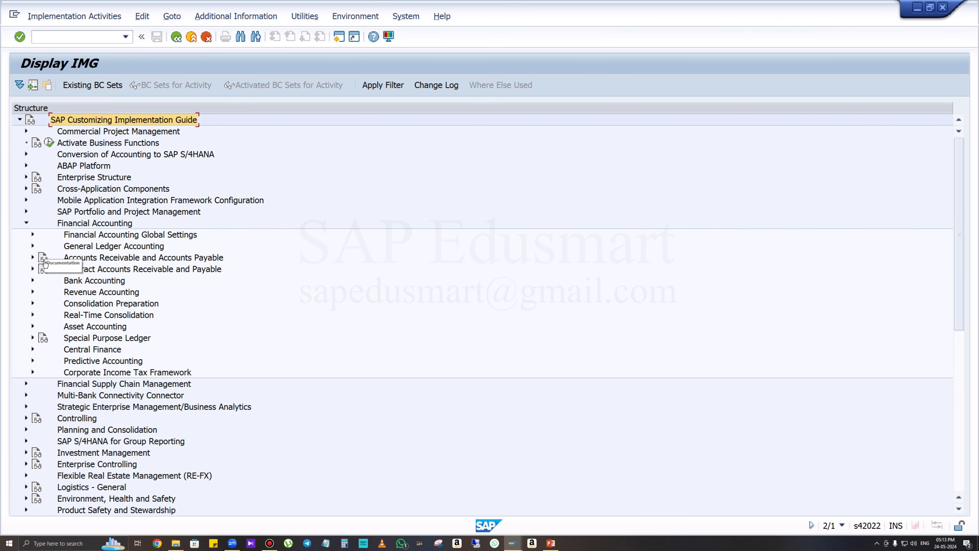
left_click(32, 234)
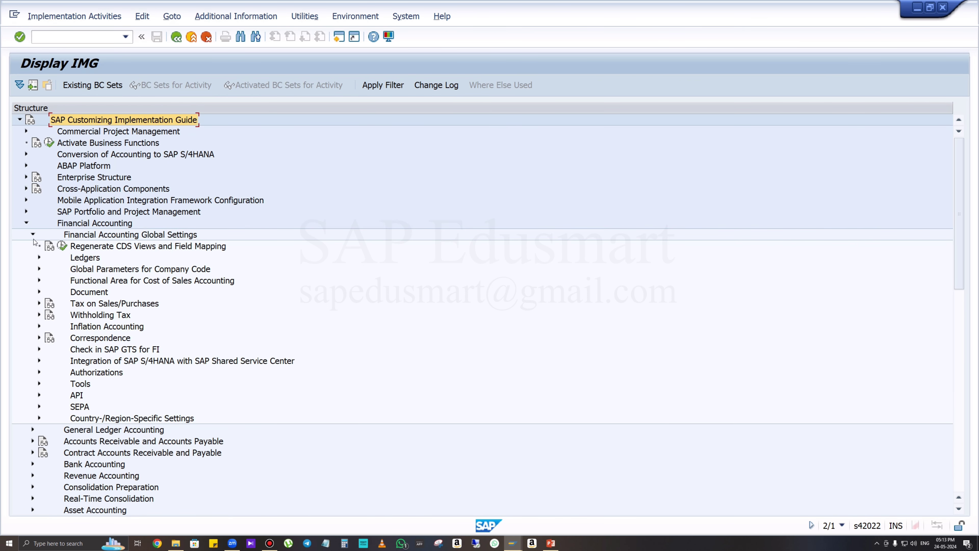
left_click(39, 257)
left_click(45, 269)
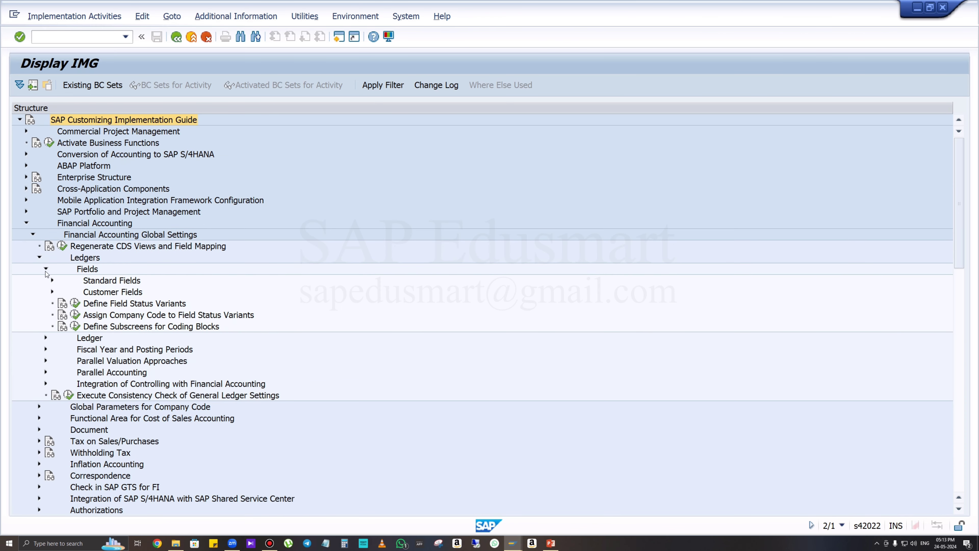
left_click(156, 304)
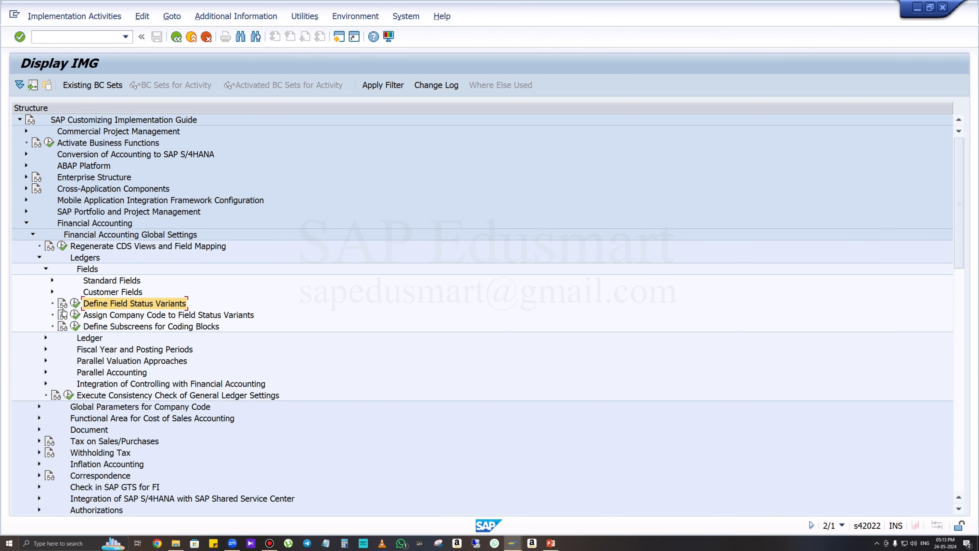
left_click(76, 307)
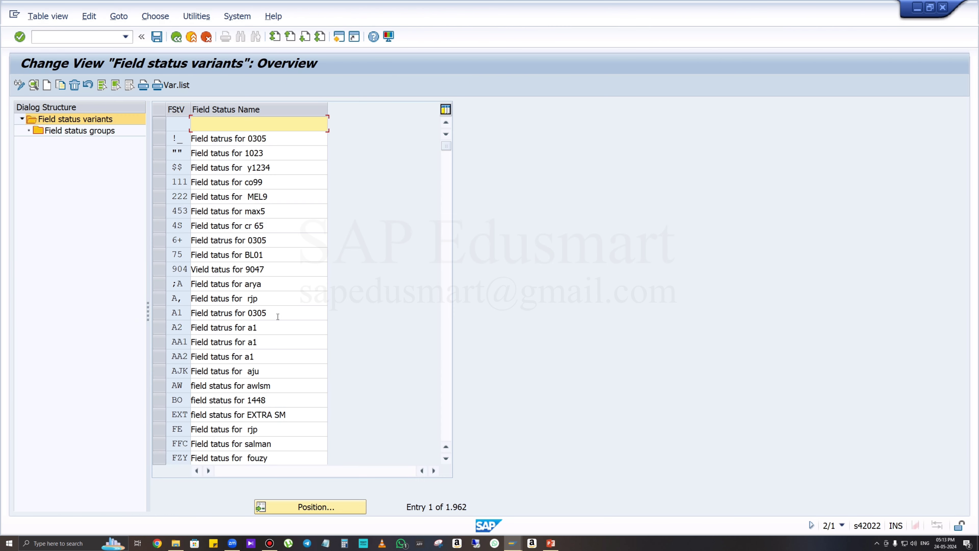
- Copy field status variant 0001 as TM77 with the name "Field status for Tm77"
scroll(318, 314, "down", 8)
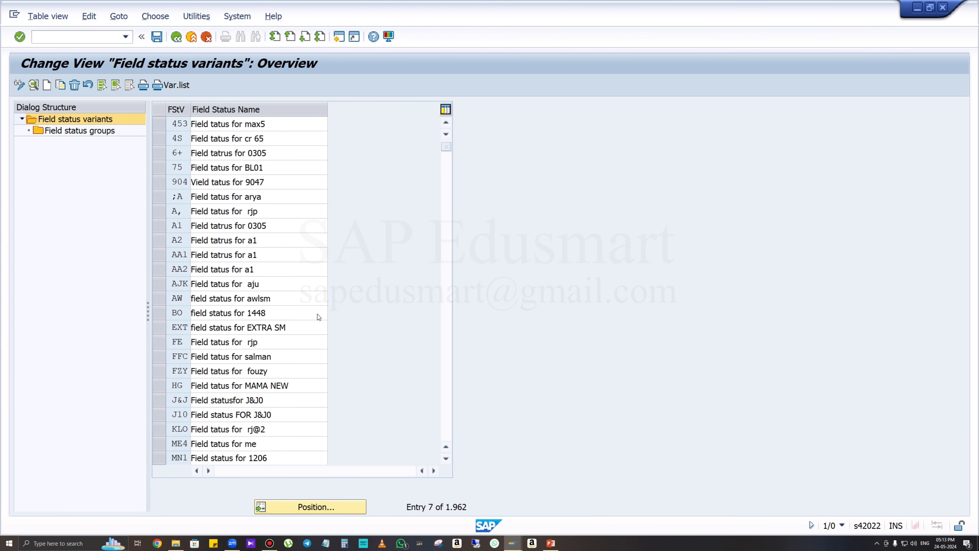
scroll(318, 314, "down", 4)
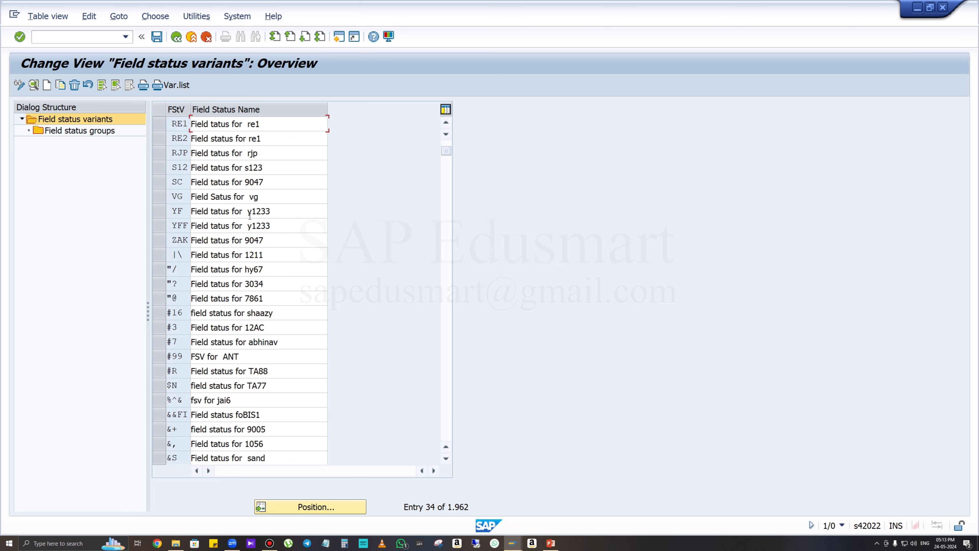
scroll(252, 194, "down", 4)
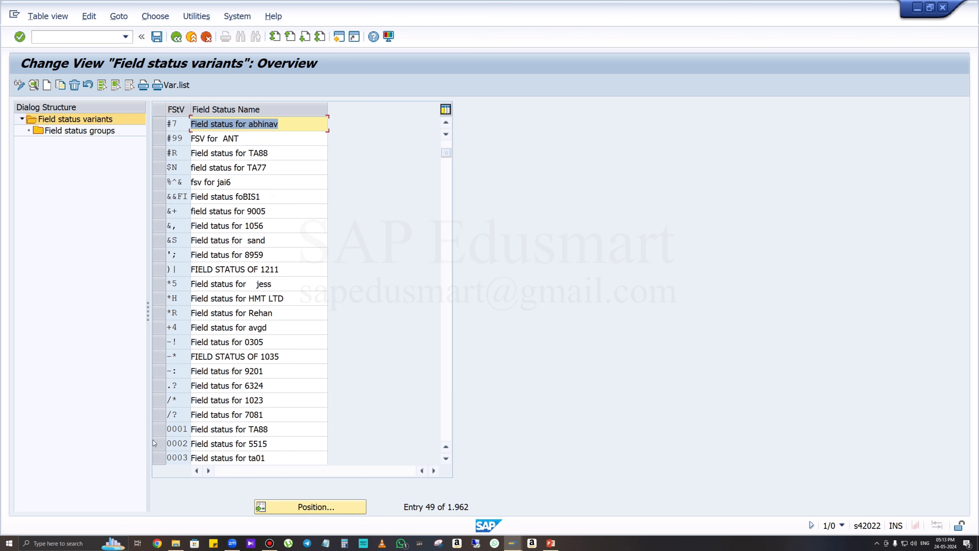
left_click(159, 433)
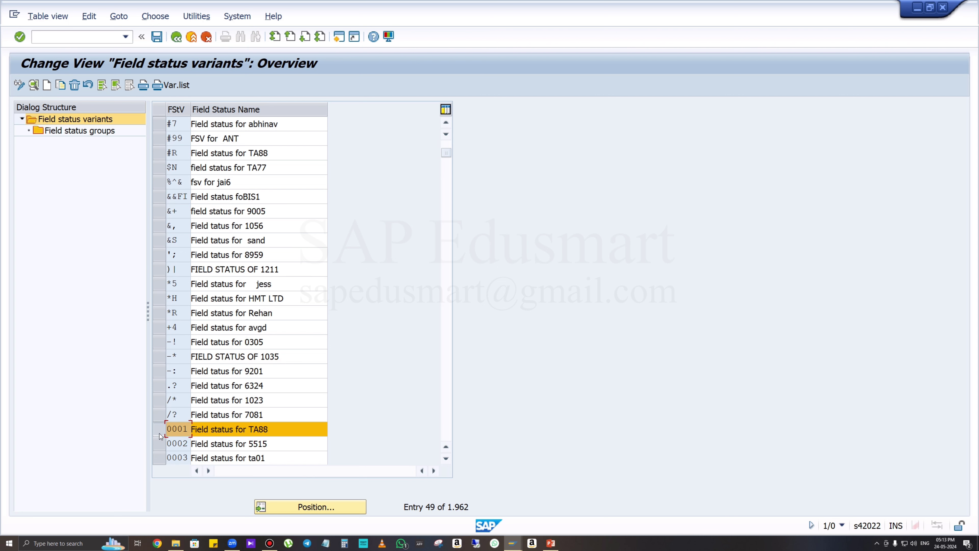
left_click(61, 87)
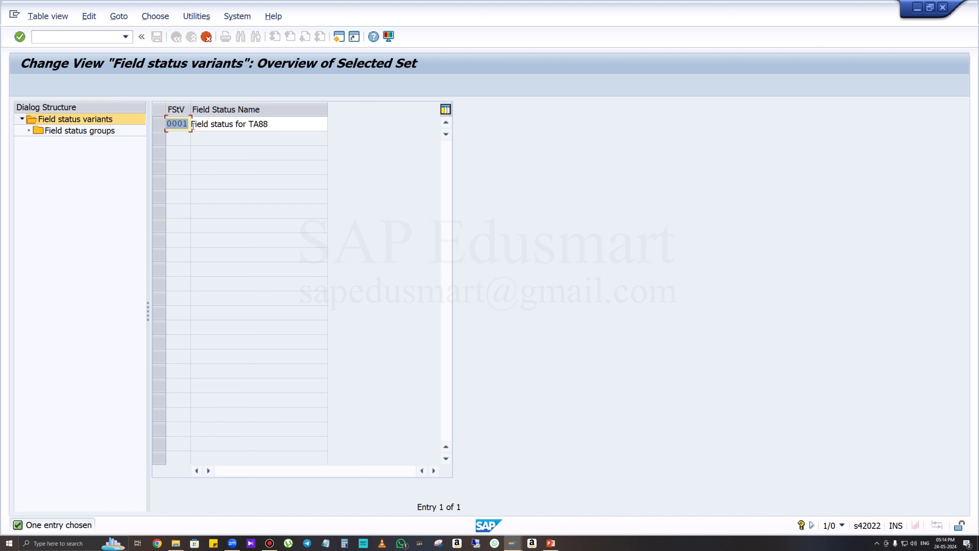
key("Delete")
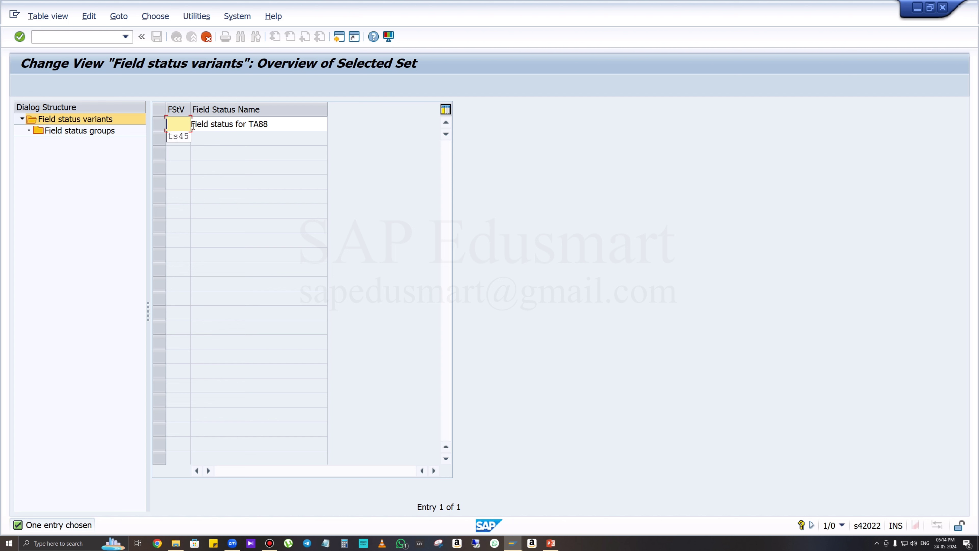
type("tm77")
left_click(280, 121)
key("BackSpace")
key("BackSpace")
key("BackSpace")
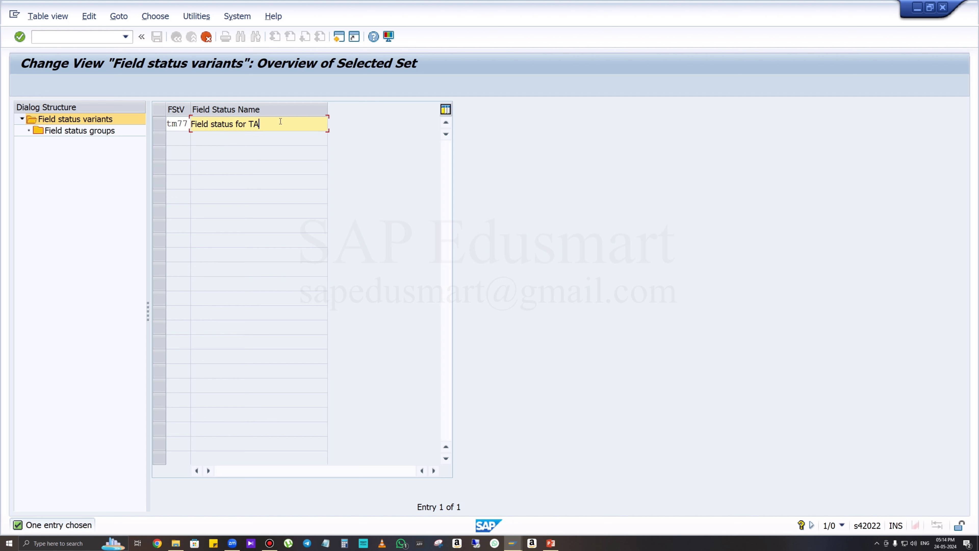
type("m77")
key("Return")
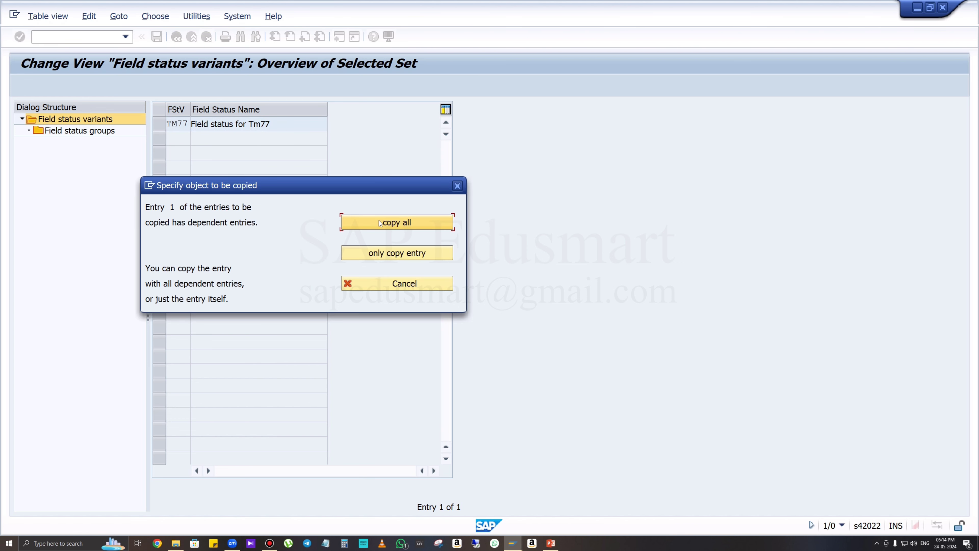
- Include all dependent entries in the copy and save variant TM77 under the proposed customizing request
left_click(408, 223)
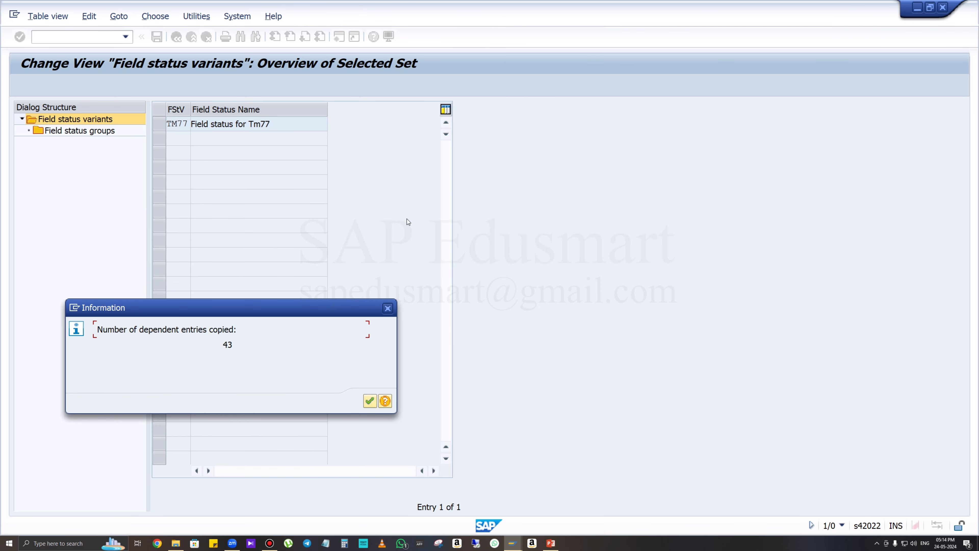
left_click(368, 402)
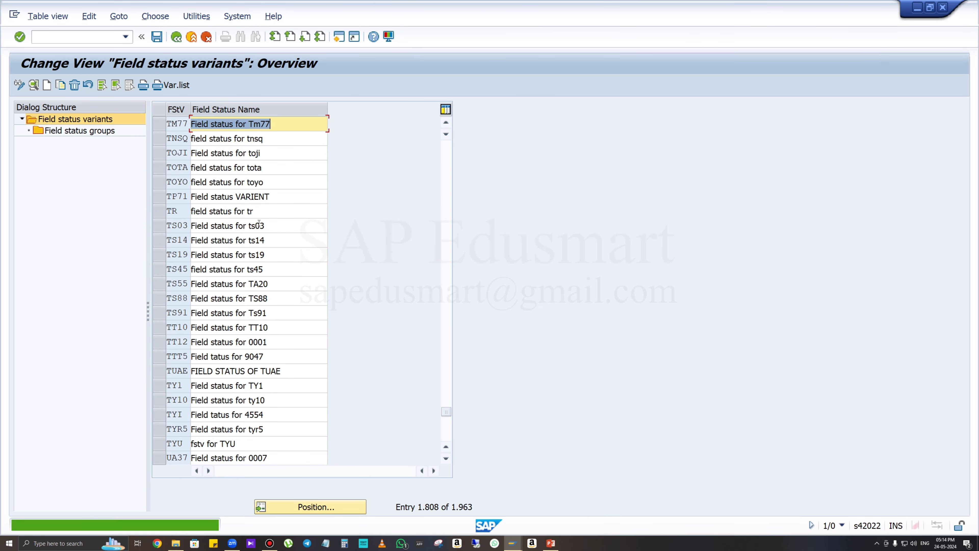
left_click(157, 36)
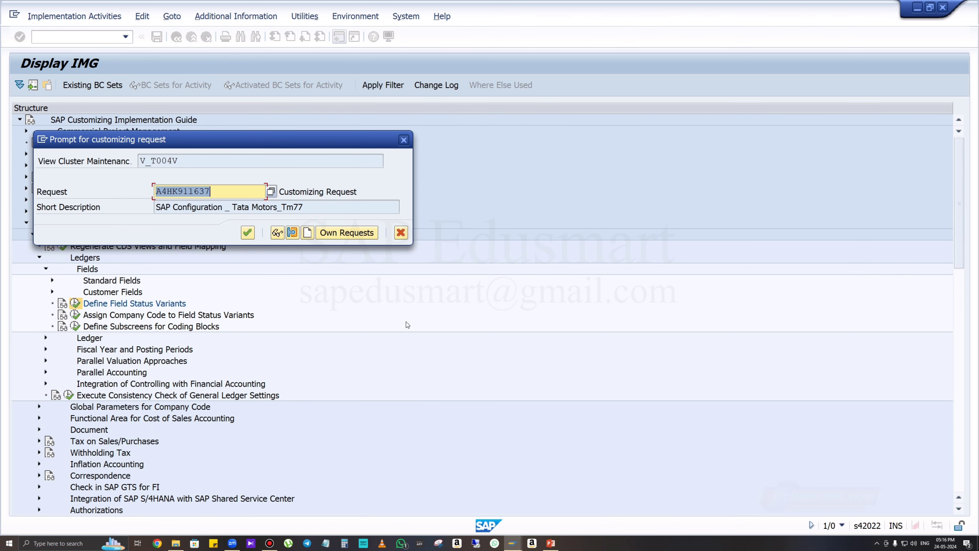
left_click(251, 234)
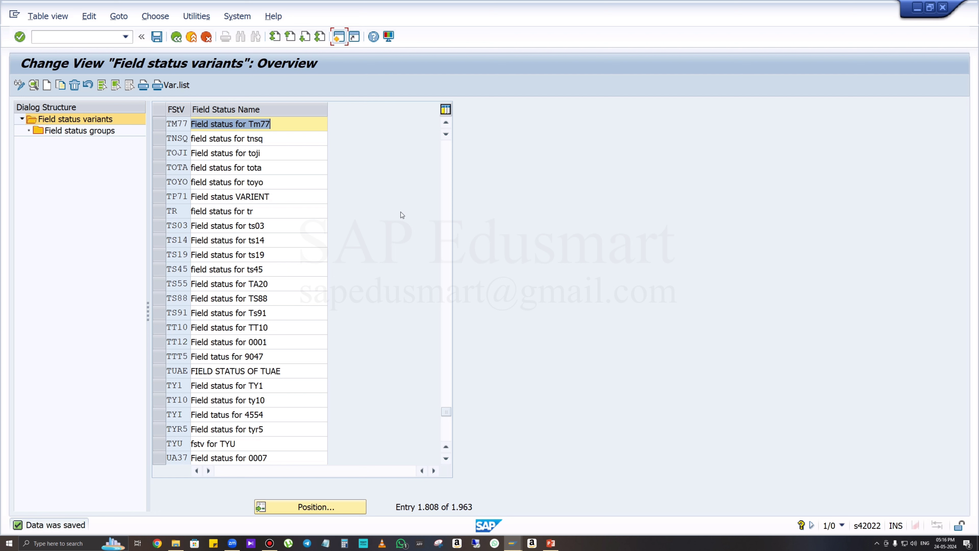
- Display the field status groups of variant TM77
left_click(158, 129)
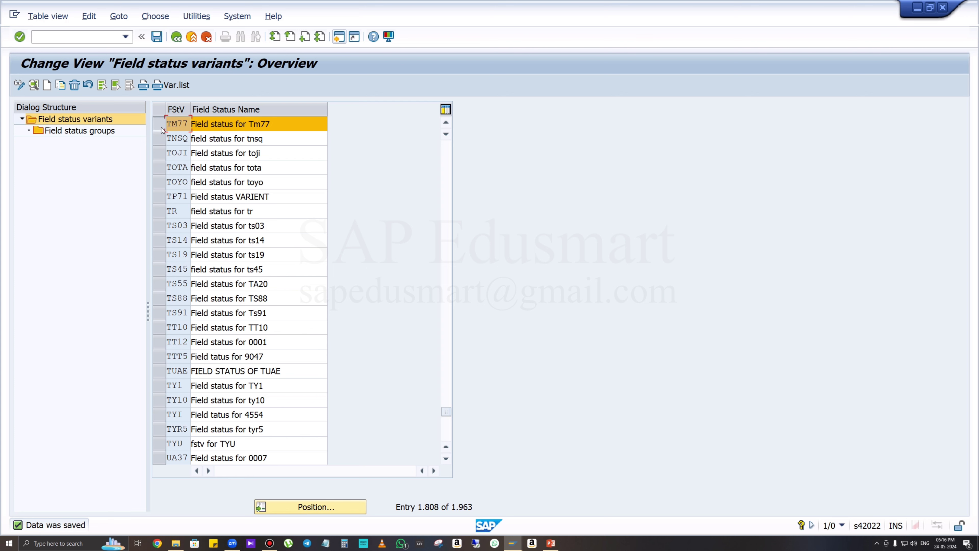
left_click(73, 133)
double_click(73, 134)
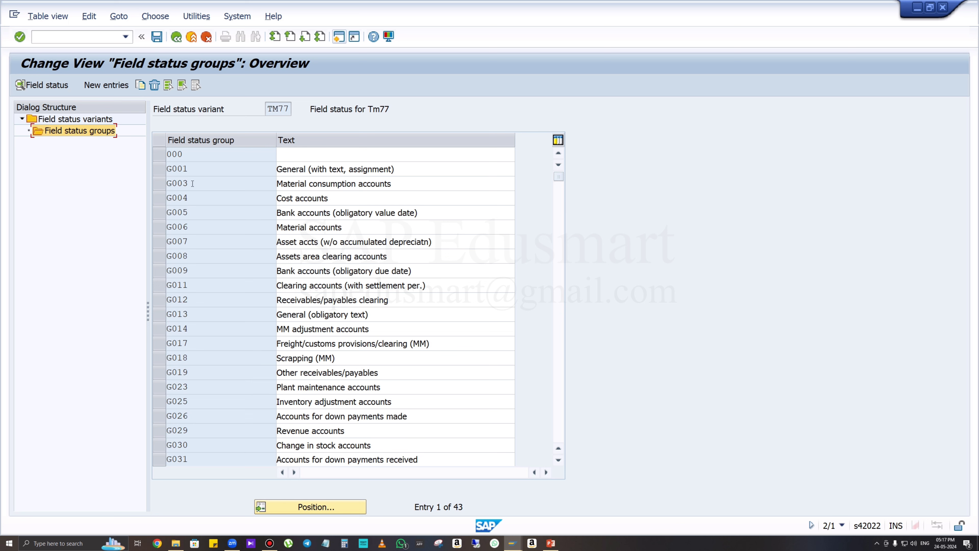
- Open field status group G001 of variant TM77 and display its General Data fields
double_click(183, 170)
left_click(215, 168)
double_click(216, 168)
left_click(205, 168)
left_click_drag(201, 168, 166, 168)
left_click(210, 168)
double_click(210, 171)
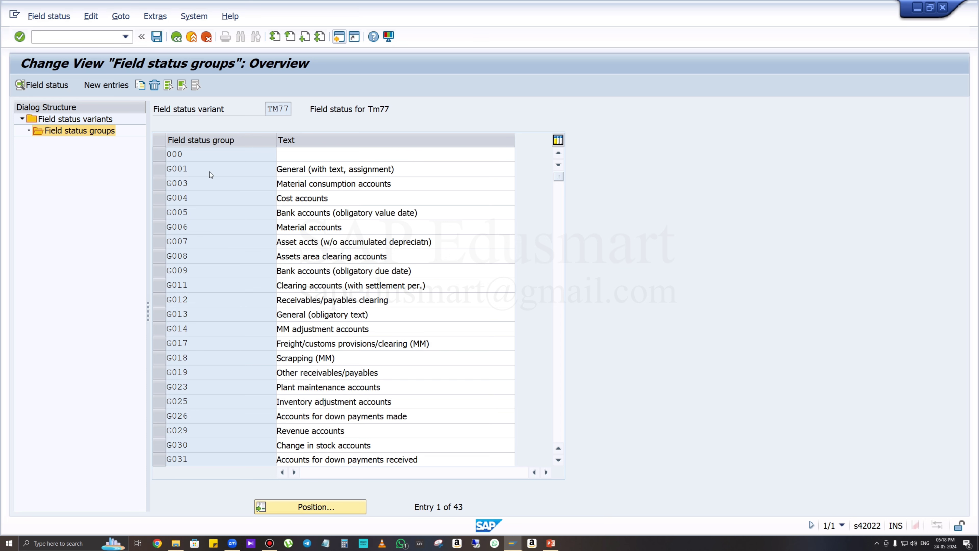
left_click(76, 186)
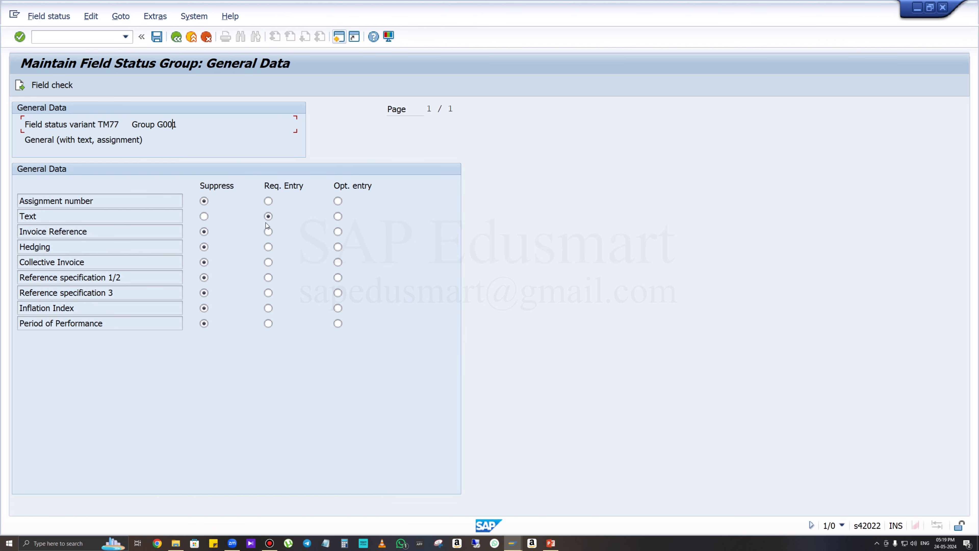
- Set the Text field of group G001 to Req. Entry and return to the group overview
left_click_drag(158, 124, 186, 120)
left_click(204, 216)
left_click(269, 216)
left_click(338, 217)
left_click(269, 217)
left_click(176, 37)
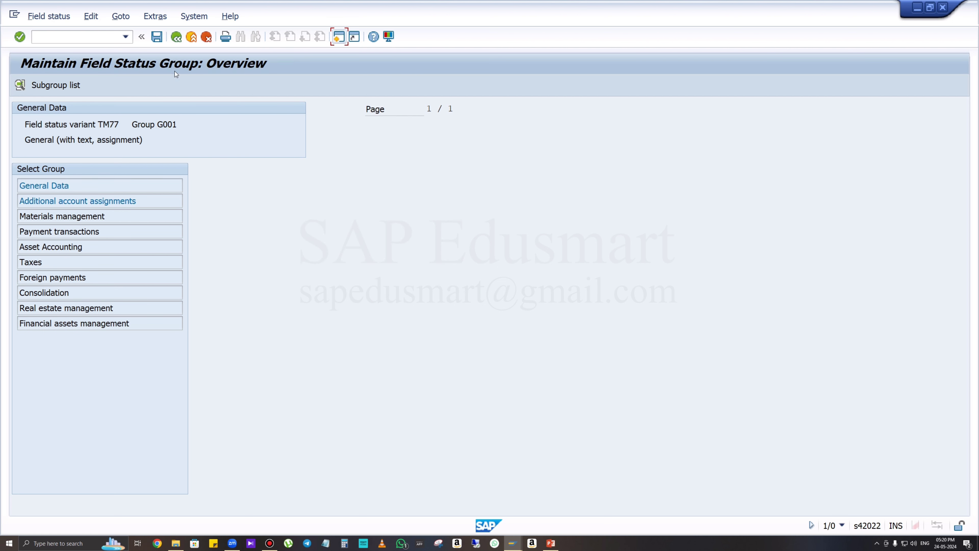
- In the Additional account assignments of group G001, make Business Area a required entry and return to the overview
double_click(126, 201)
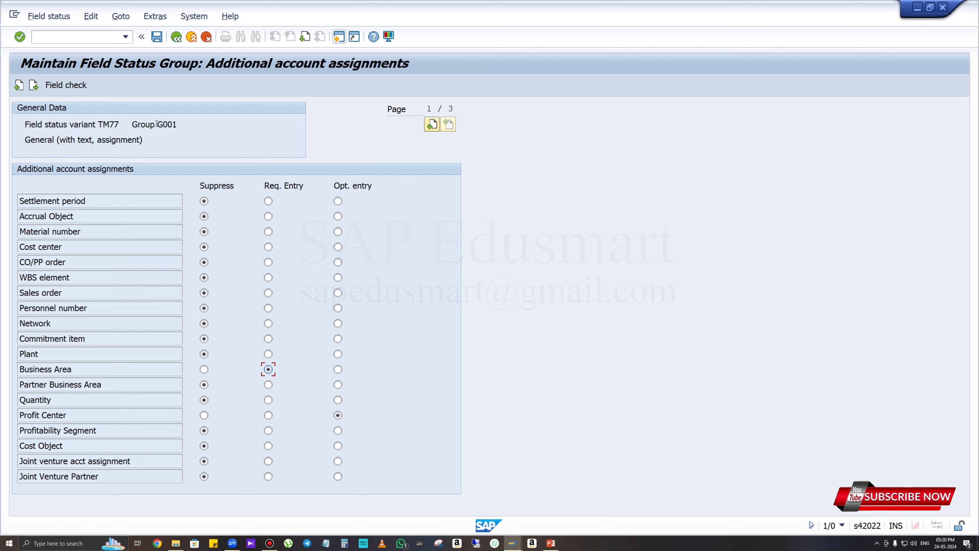
left_click_drag(157, 124, 182, 123)
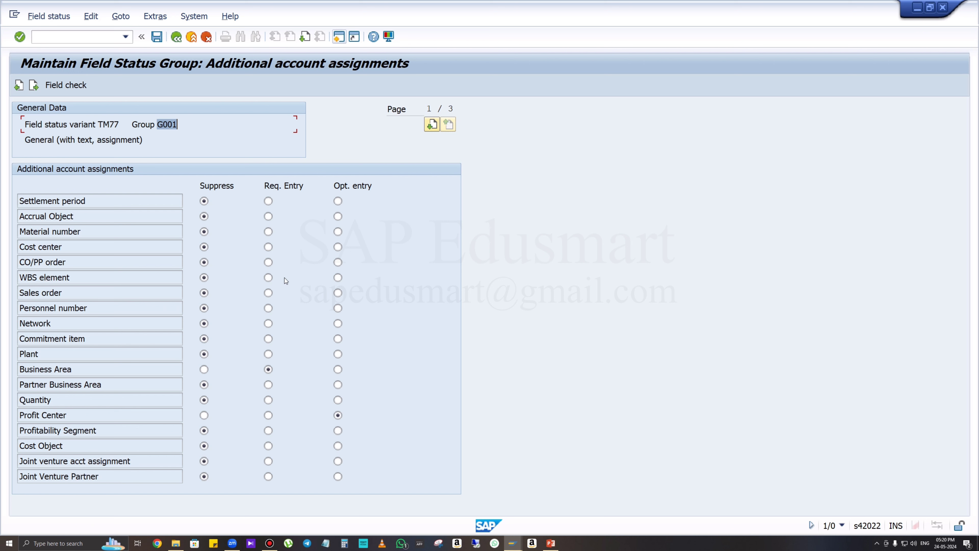
left_click(176, 37)
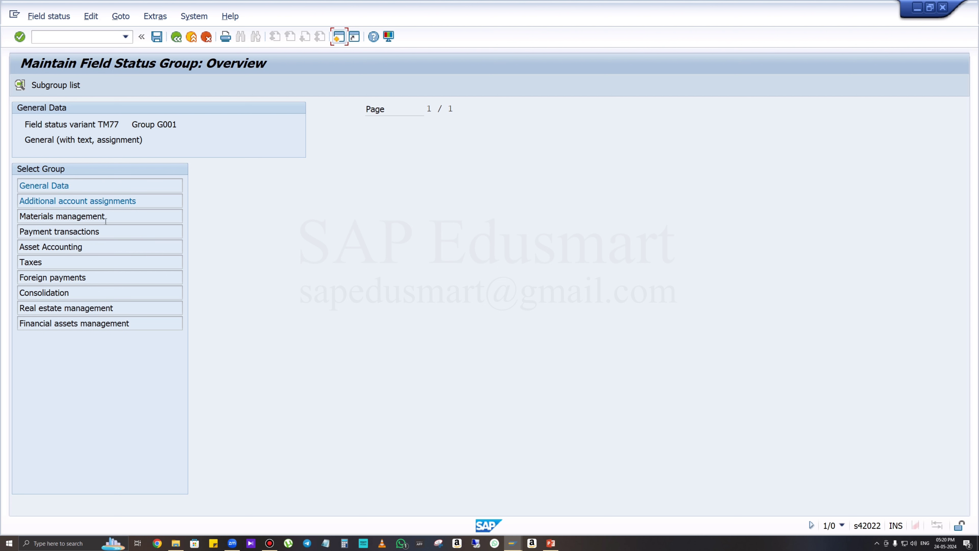
- Examine the Payment transactions and Asset Accounting field settings of group G001
double_click(95, 231)
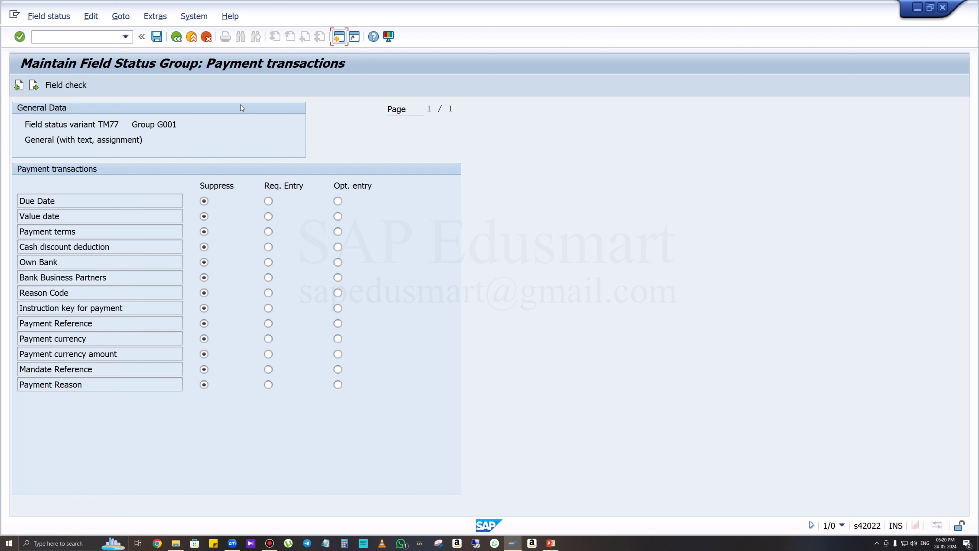
left_click(176, 37)
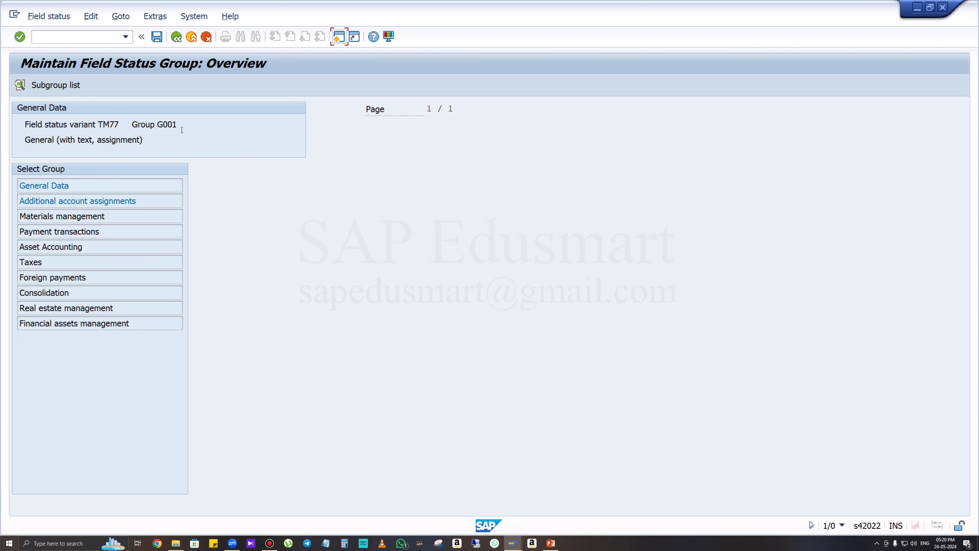
double_click(85, 250)
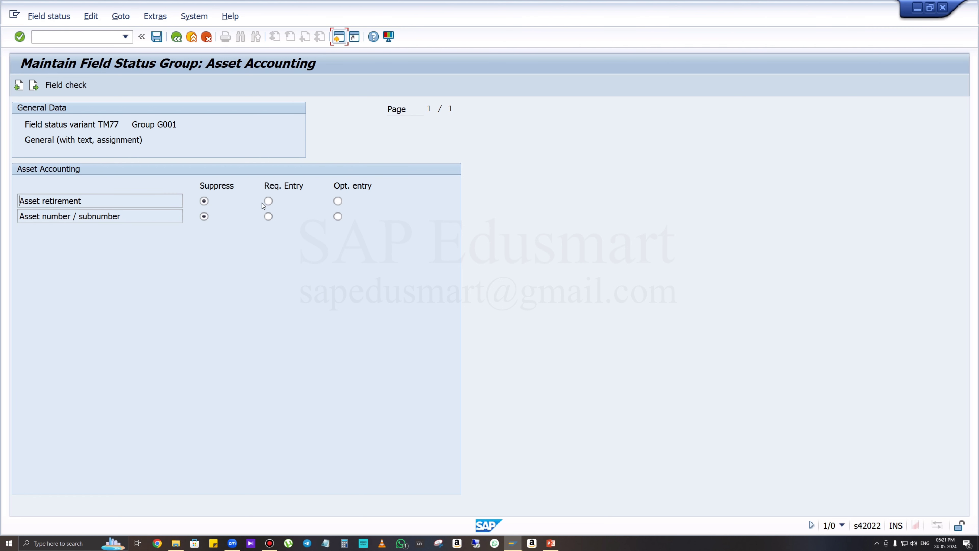
left_click(182, 38)
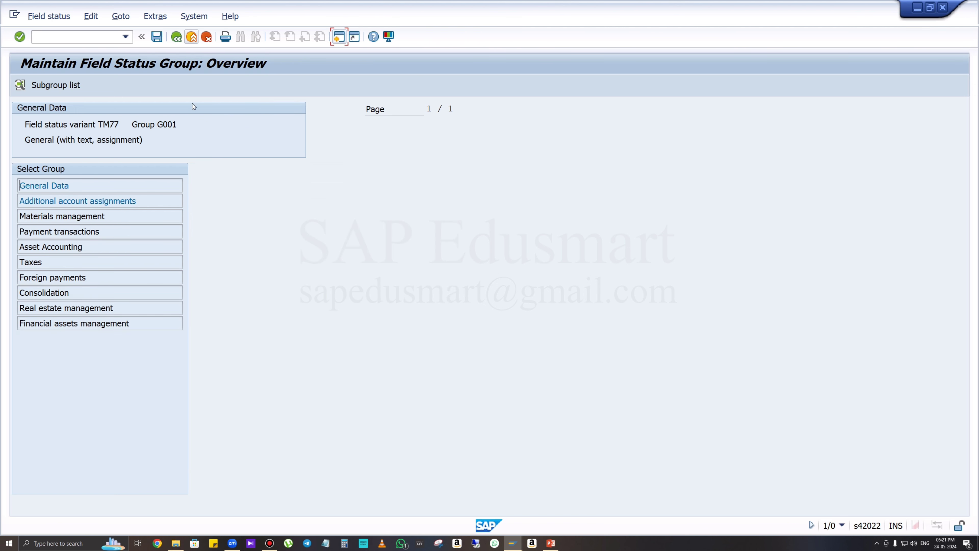
- Return to the field status group list and open the Additional account assignments of cost accounts group G004
left_click_drag(157, 124, 177, 124)
left_click(176, 37)
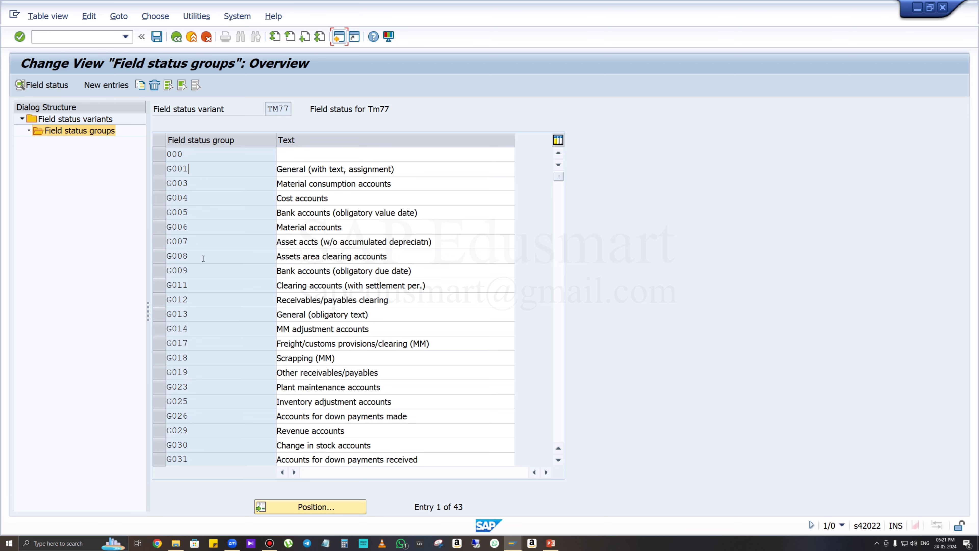
double_click(198, 198)
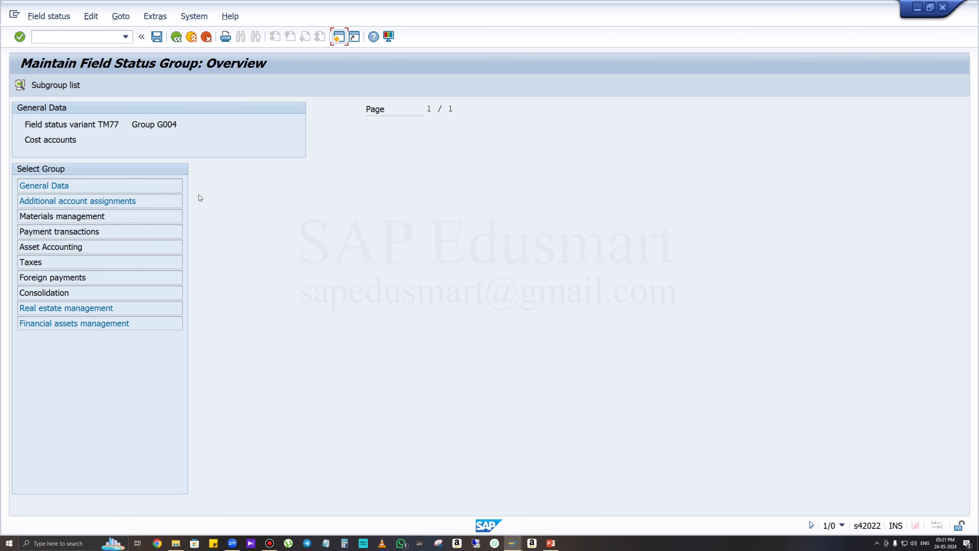
double_click(131, 199)
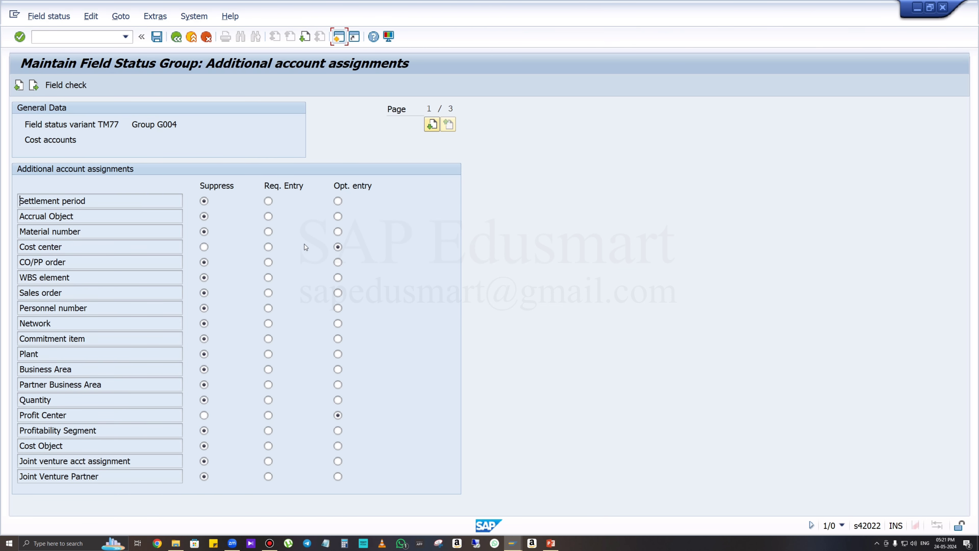
- Make Cost center and Profit Center required entries for group G004 and return to the field status group list
left_click(269, 247)
left_click(269, 414)
left_click(179, 37)
left_click_drag(129, 125, 178, 125)
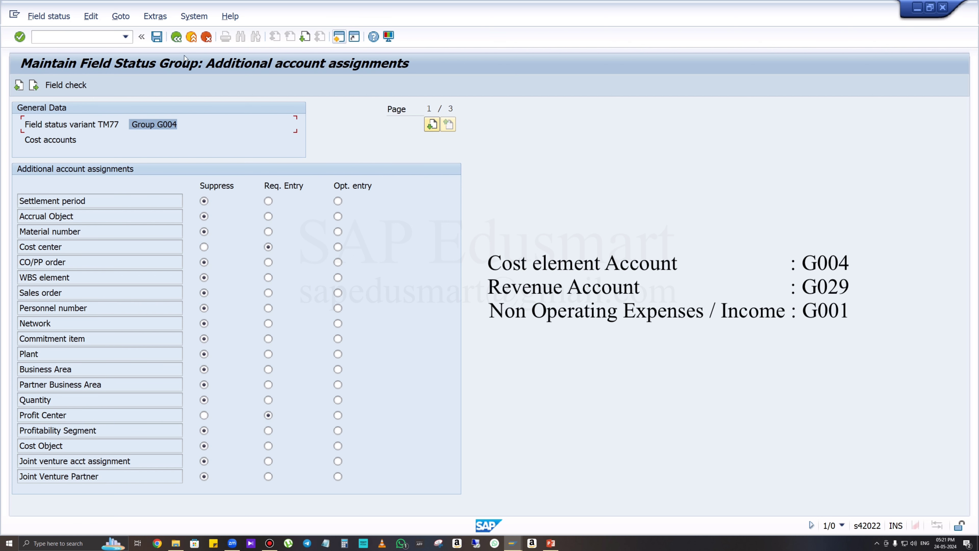
left_click(177, 37)
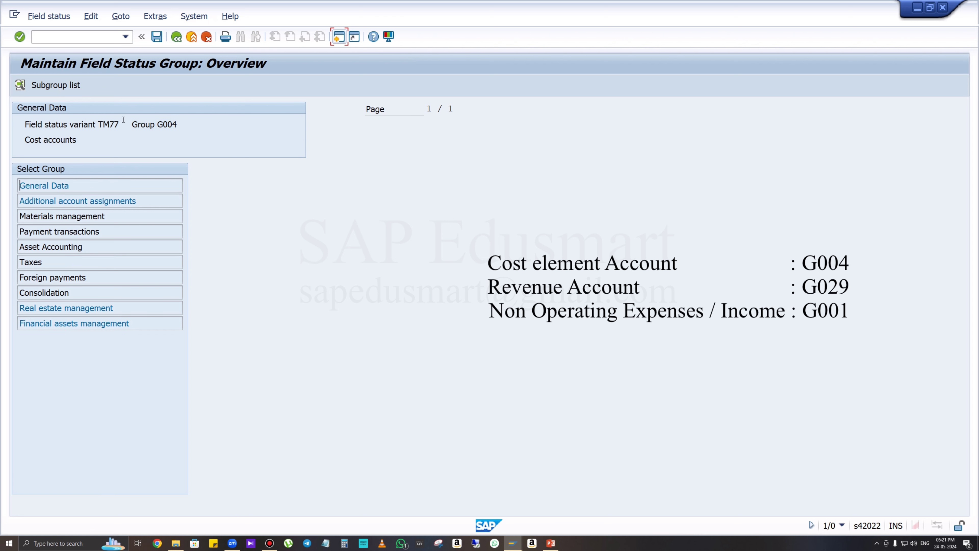
left_click_drag(131, 125, 181, 130)
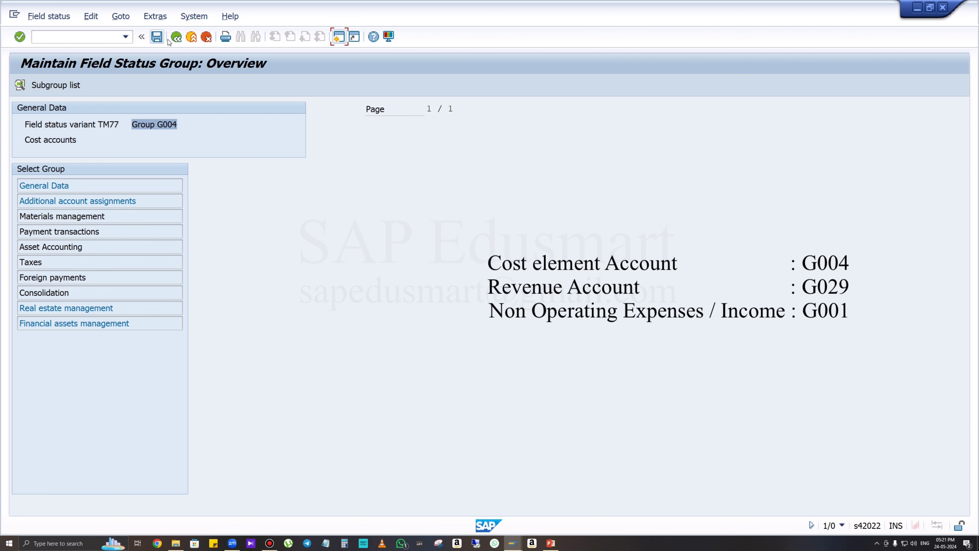
left_click(176, 37)
- Examine the General Data field settings of revenue accounts group G029 and return to the group list
scroll(241, 241, "down", 3)
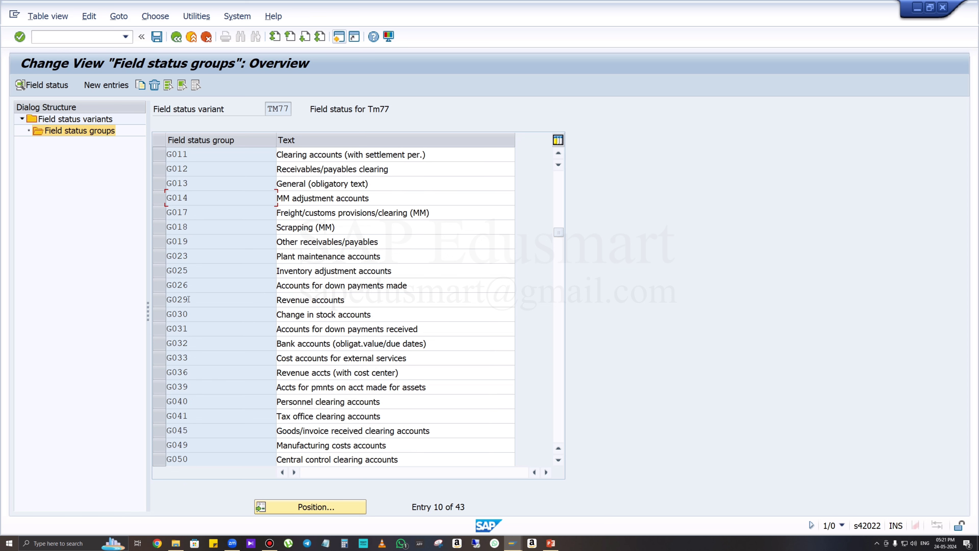
double_click(202, 296)
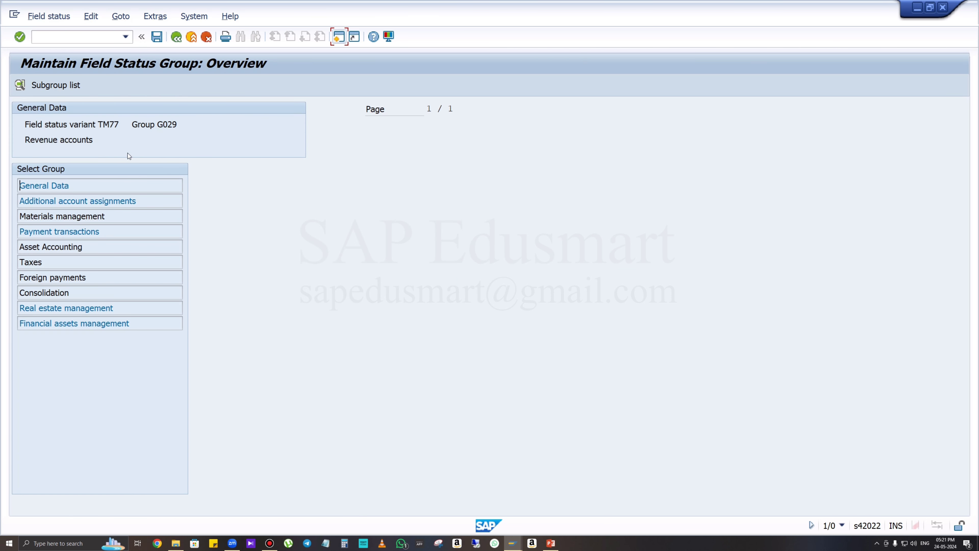
double_click(85, 187)
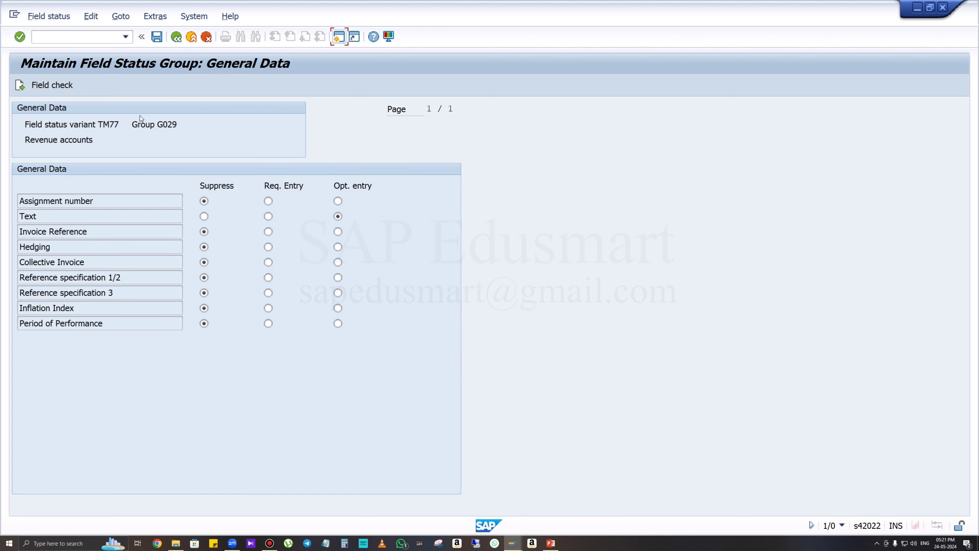
left_click(176, 37)
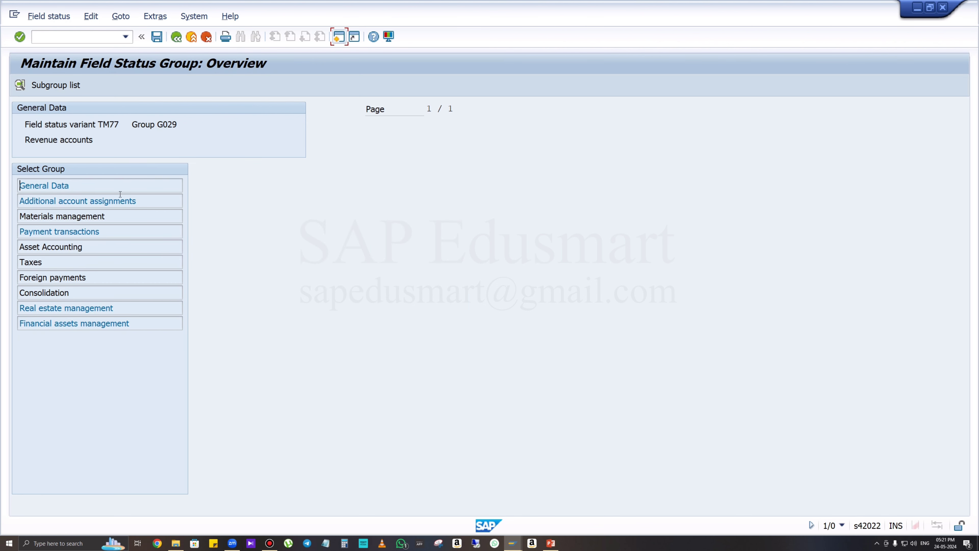
left_click(177, 41)
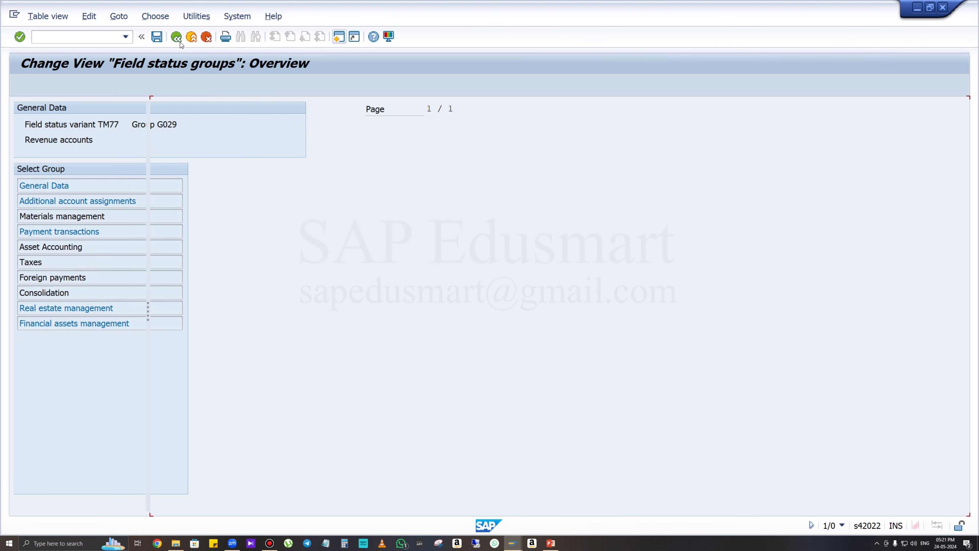
- Save the field status group changes and leave the transaction for the SAP Easy Access screen using /n
left_click(157, 36)
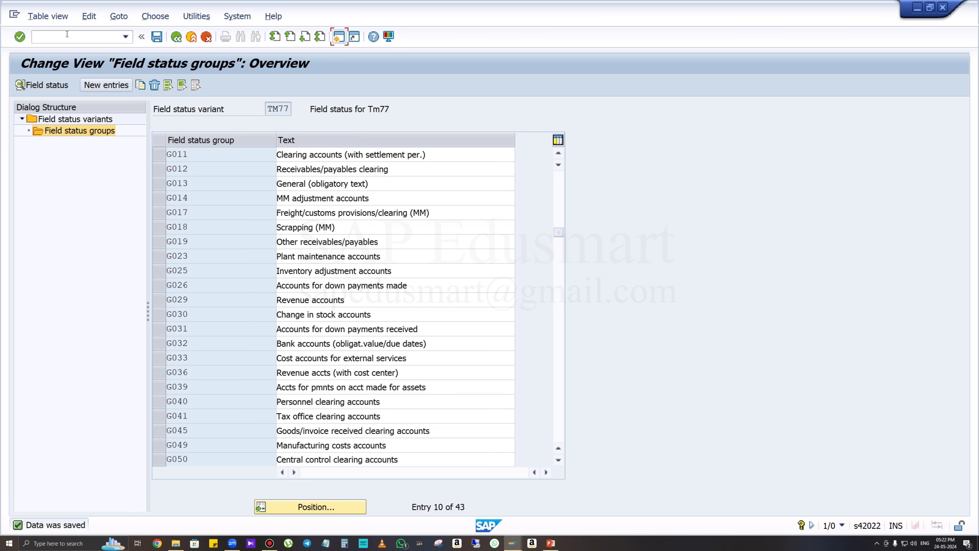
left_click(80, 38)
type("/mn")
key("BackSpace")
key("BackSpace")
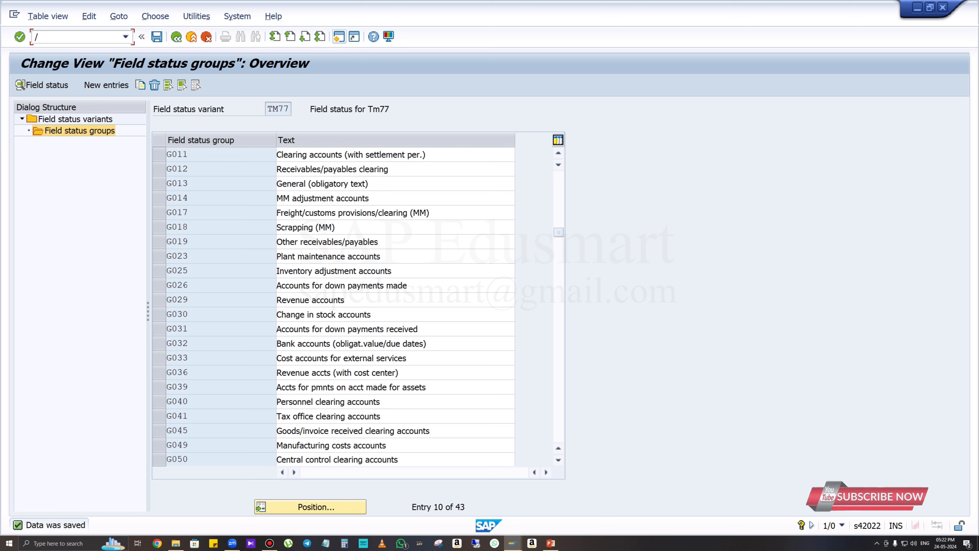
type("n")
key("Return")
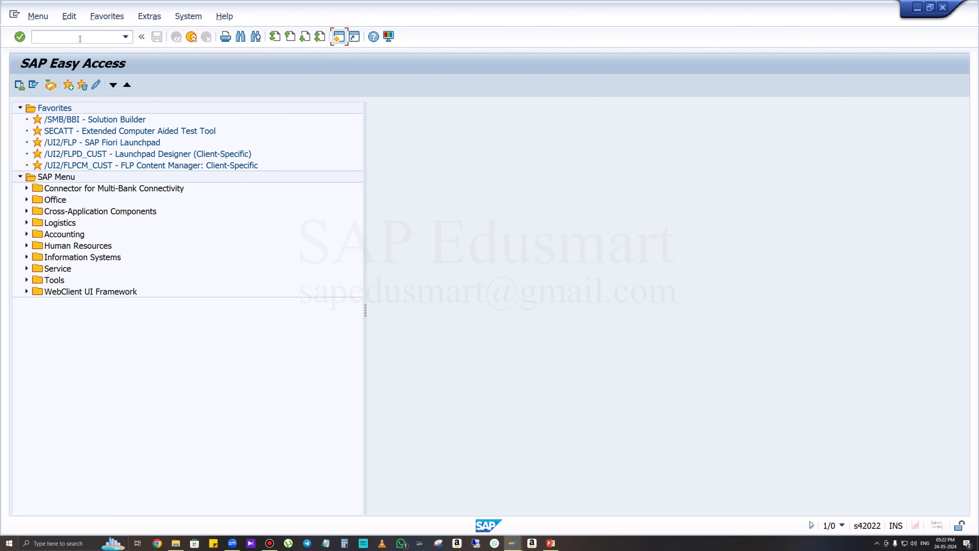
- Display the company code to field status variant assignment through transaction OBC5 and return to the SAP Easy Access screen
type("obc5")
key("Return")
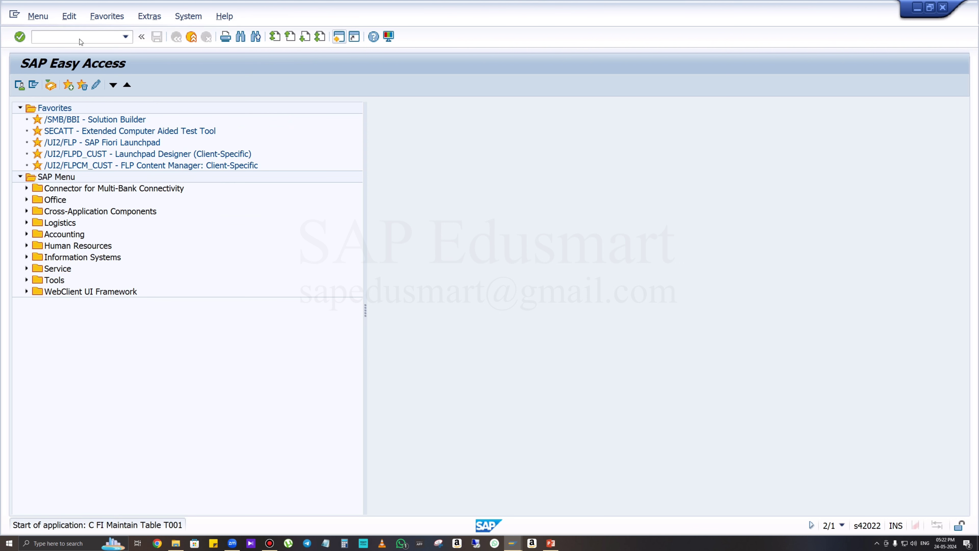
left_click(80, 38)
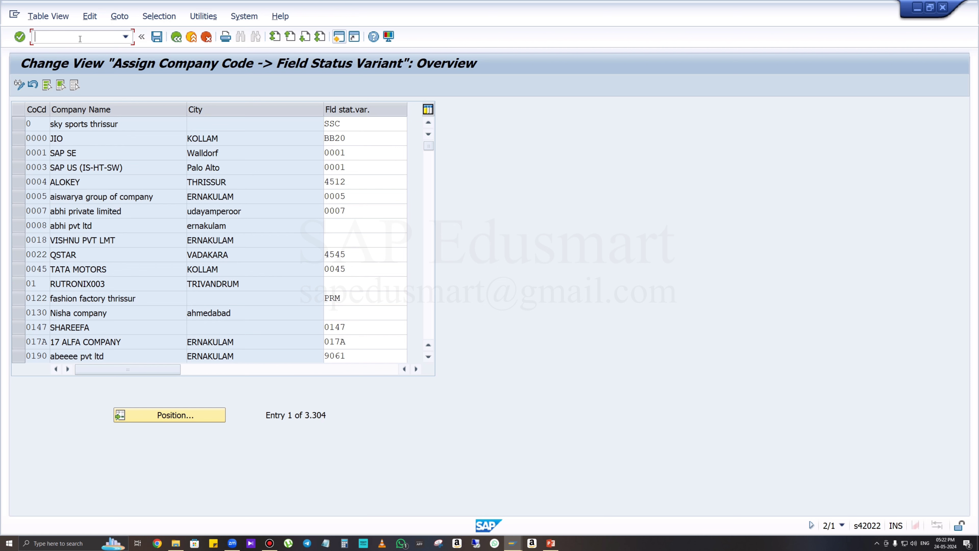
type("/n")
key("Return")
- Start transaction SPRO and display the SAP Reference IMG
type("spro")
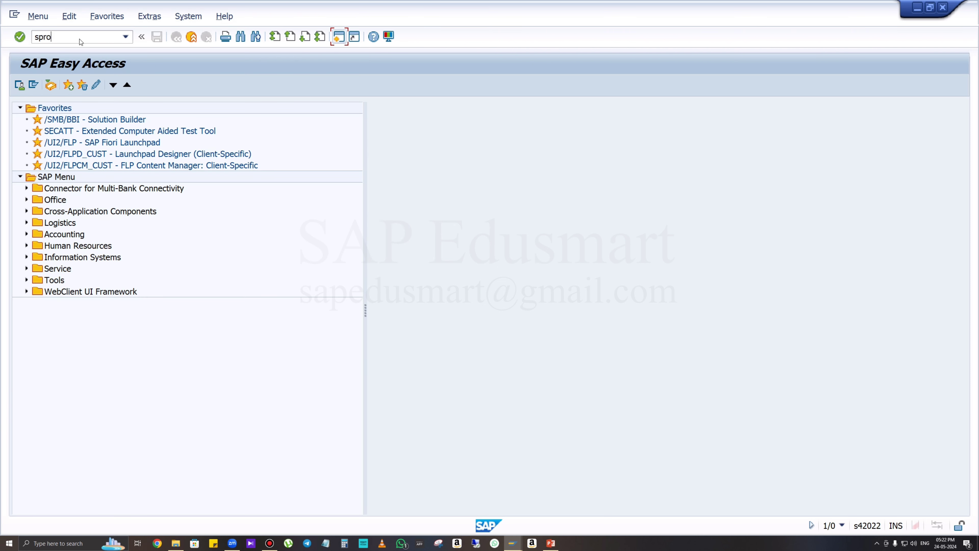
key("Return")
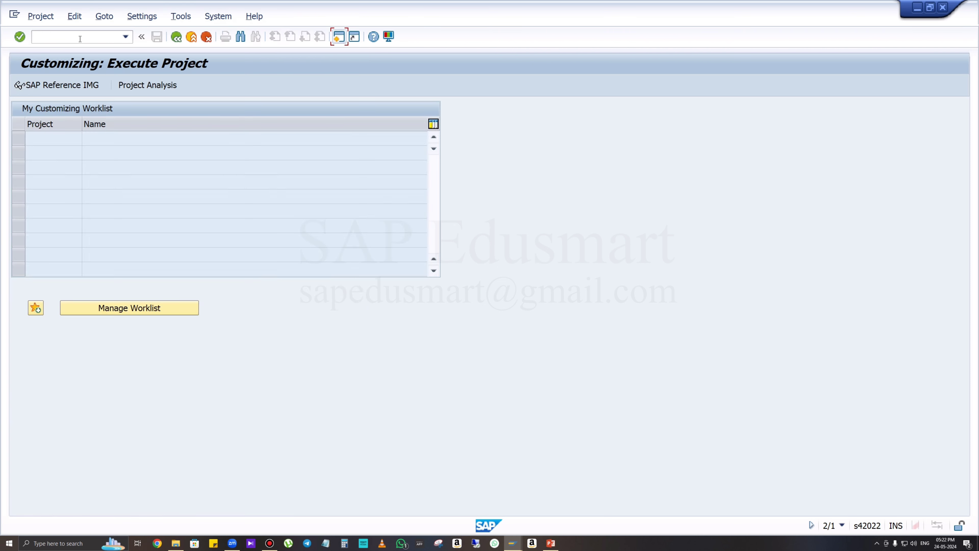
left_click(74, 87)
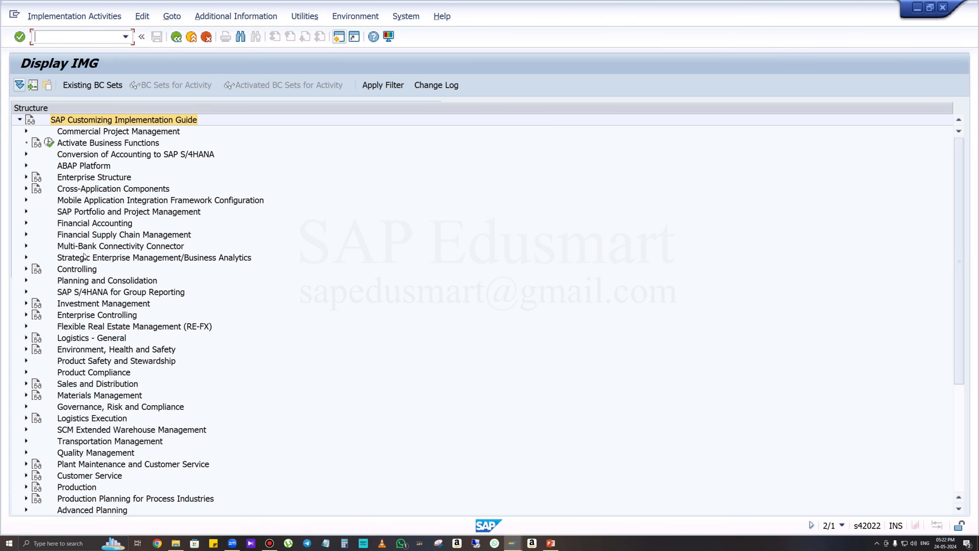
- Open Assign Company Code to Field Status Variants in the Fields node of Ledgers under Financial Accounting Global Settings
left_click(26, 223)
left_click(32, 235)
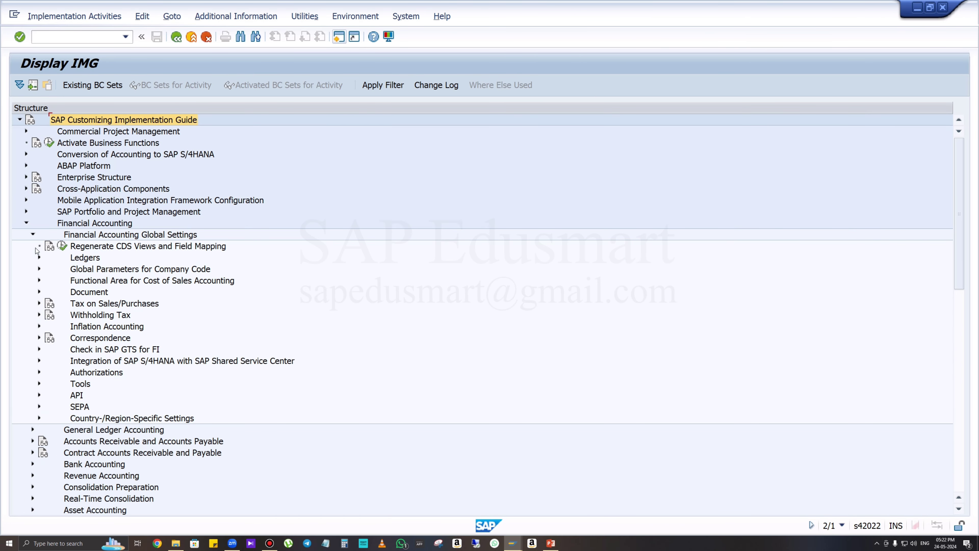
left_click(39, 257)
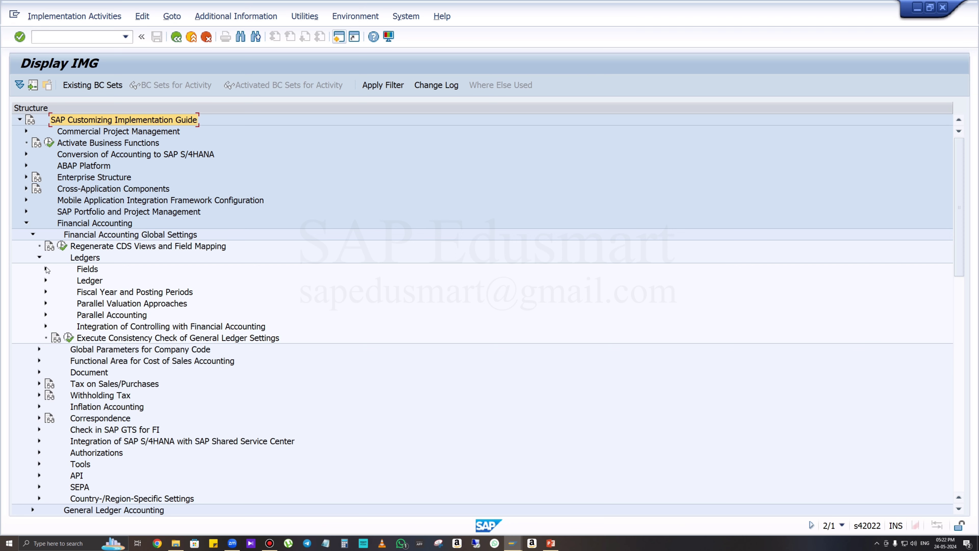
left_click(46, 268)
left_click(204, 316)
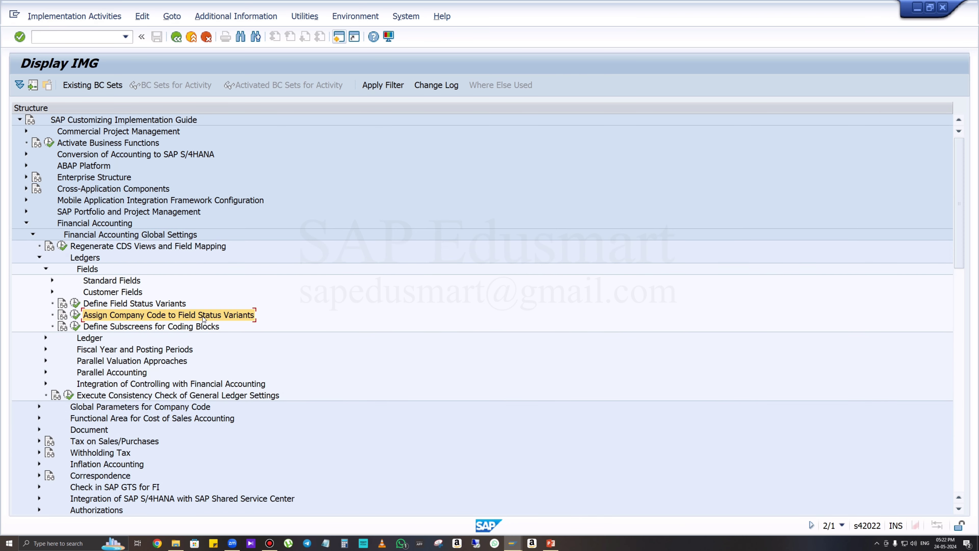
left_click(75, 314)
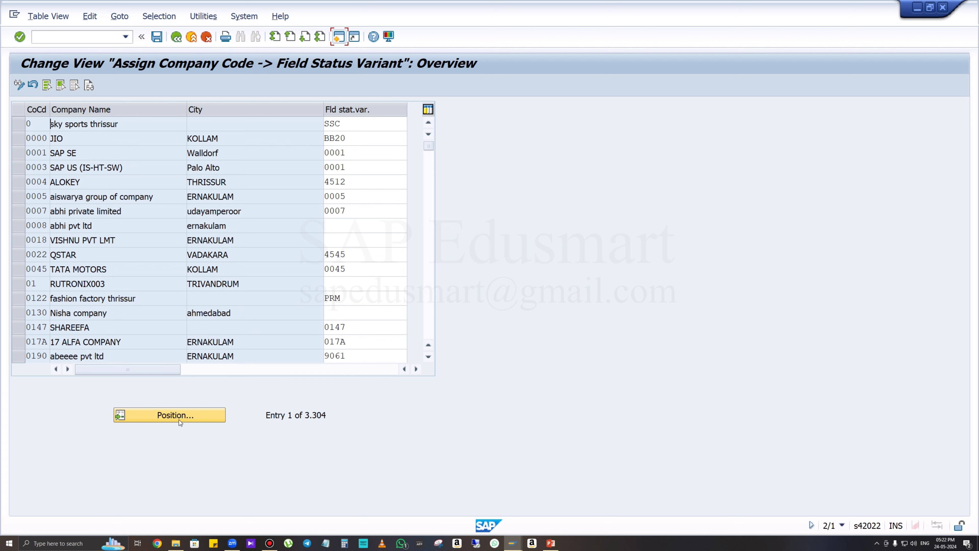
- Locate company code TM77, assign field status variant TM77 to it and save the assignment
left_click(177, 417)
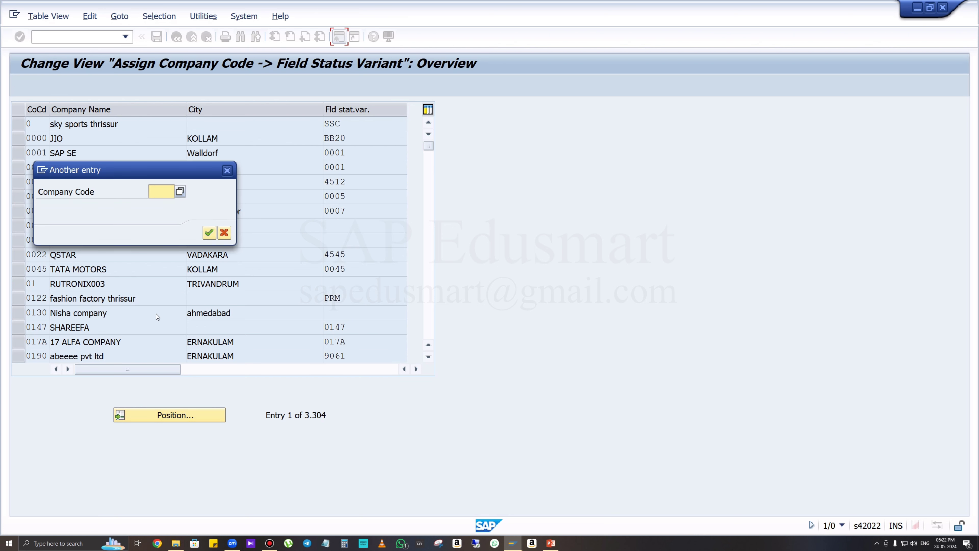
type("tm77")
key("Return")
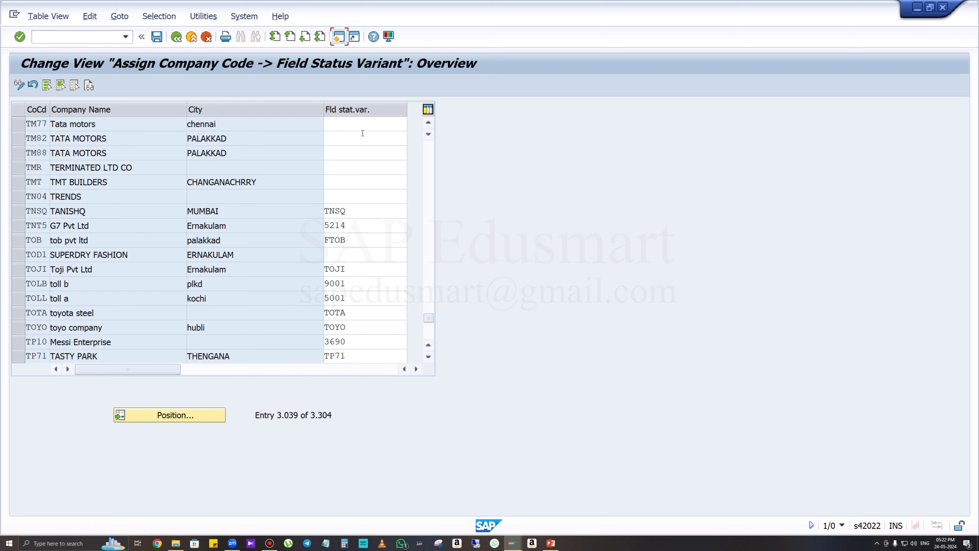
left_click(355, 129)
type("t")
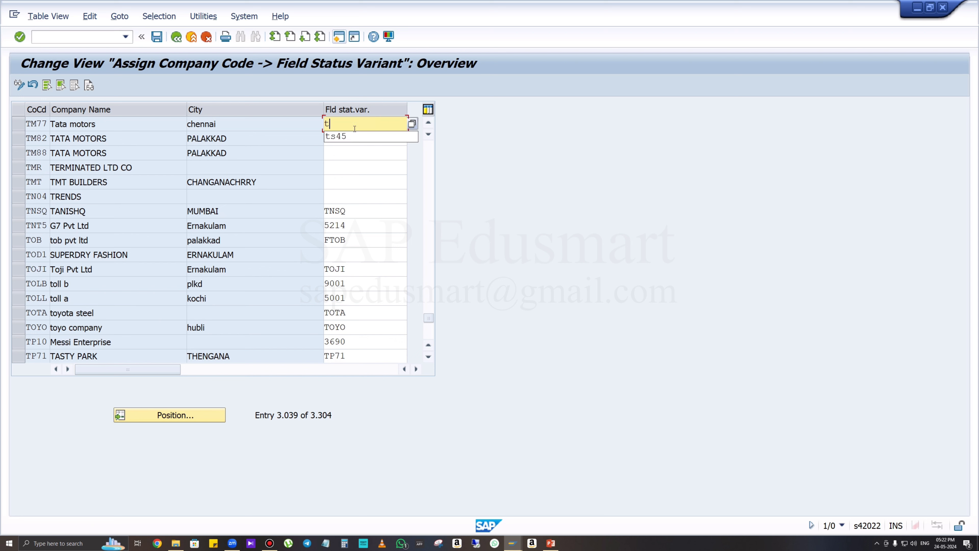
type("m77")
left_click_drag(361, 125, 296, 137)
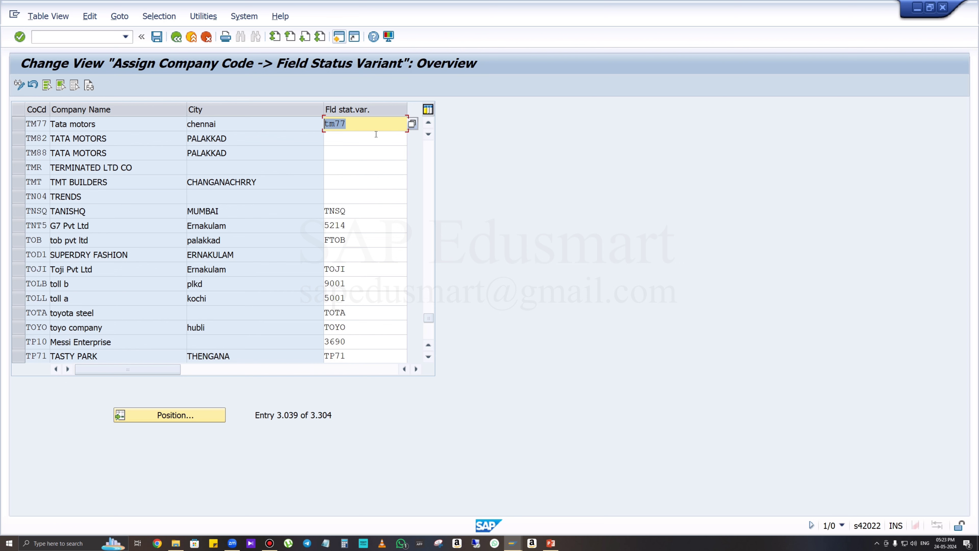
left_click(156, 37)
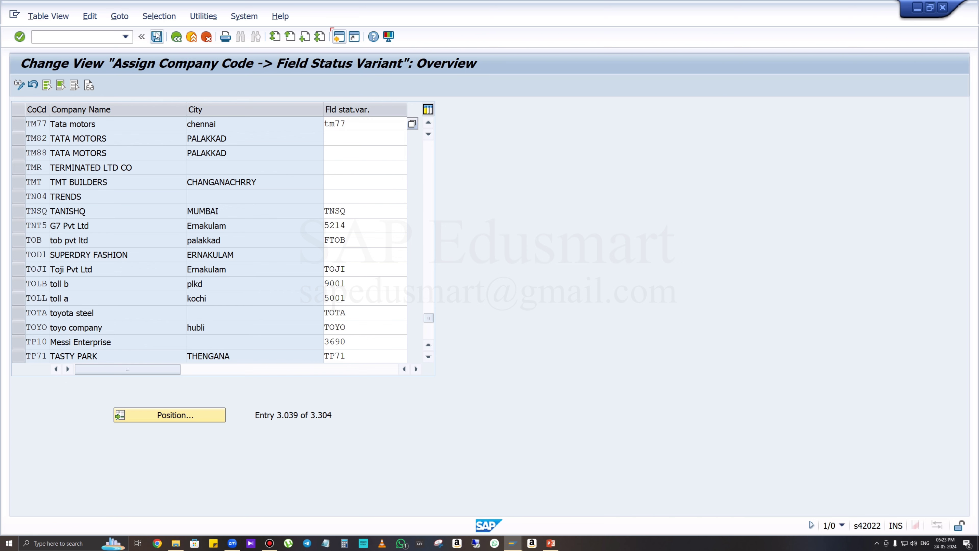
key("Return")
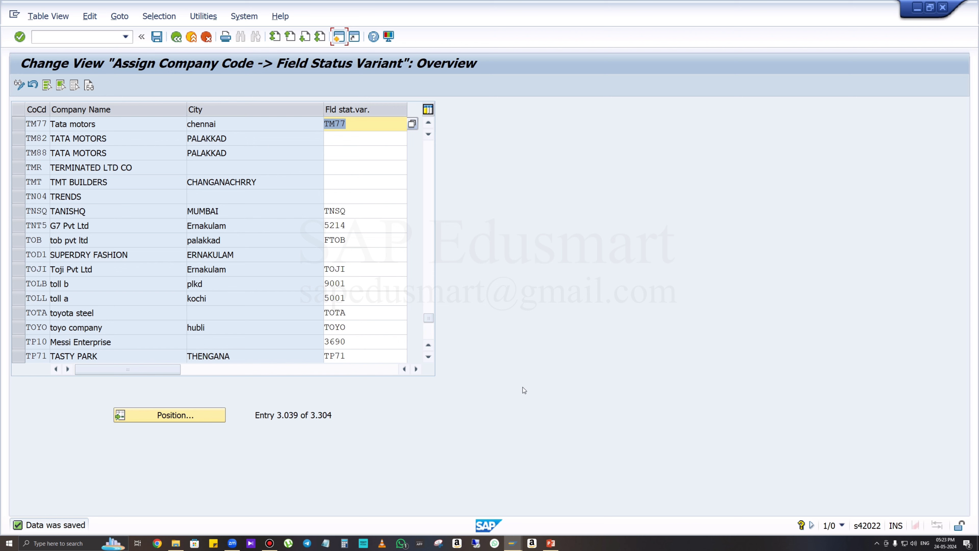
- Switch to PowerPoint and present the Define Field Status Variant – OBC4 slide full screen
left_click(550, 542)
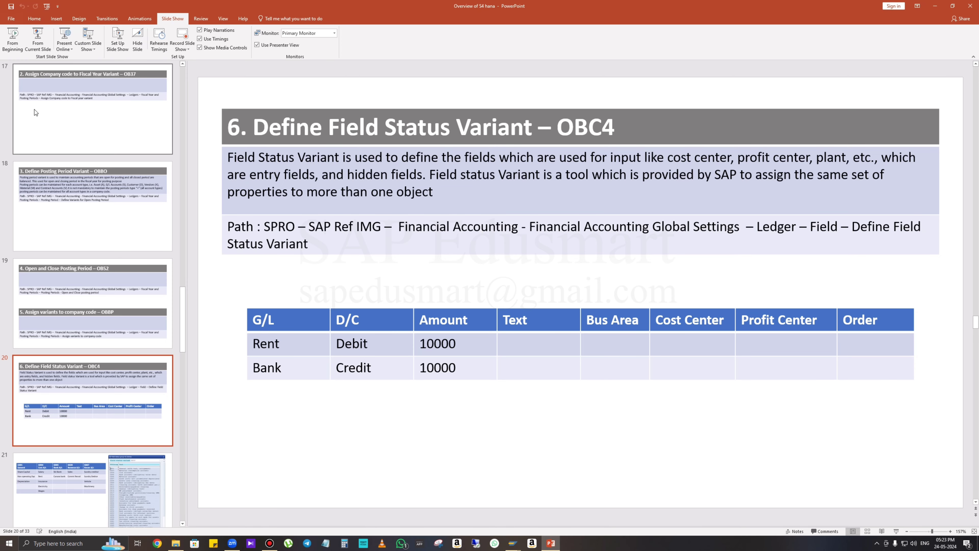
left_click(43, 44)
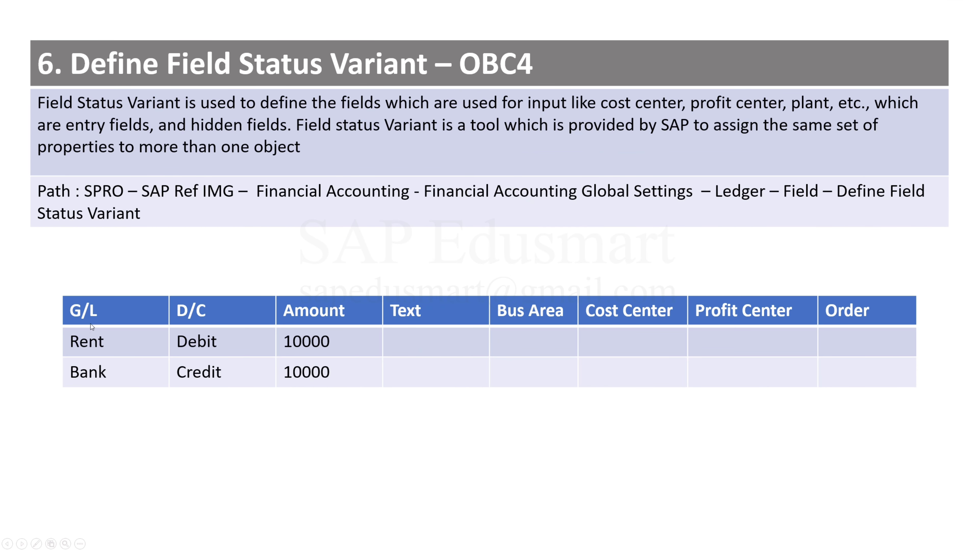